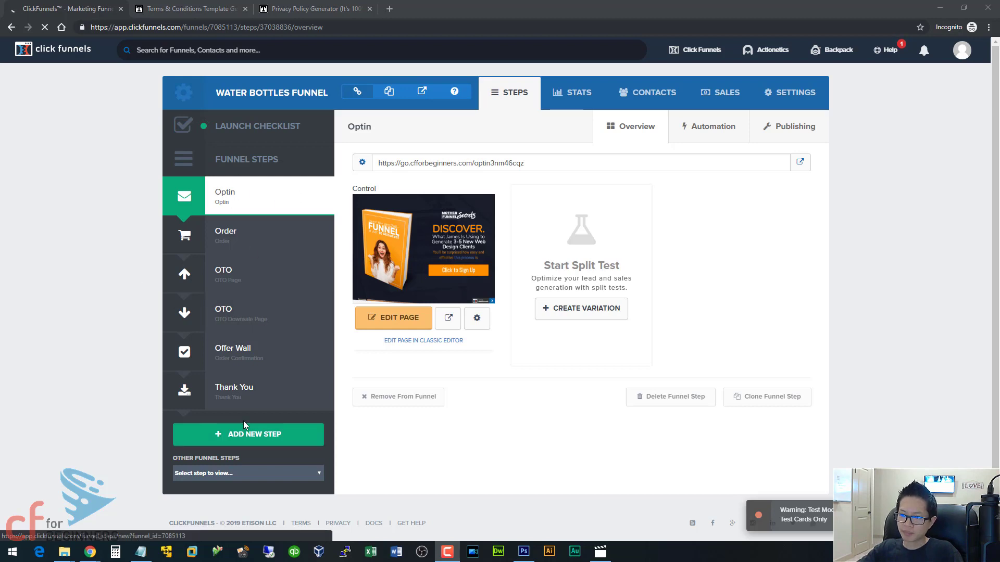
- Add a new funnel step named 'page' to the Water Bottles Funnel
left_click(251, 437)
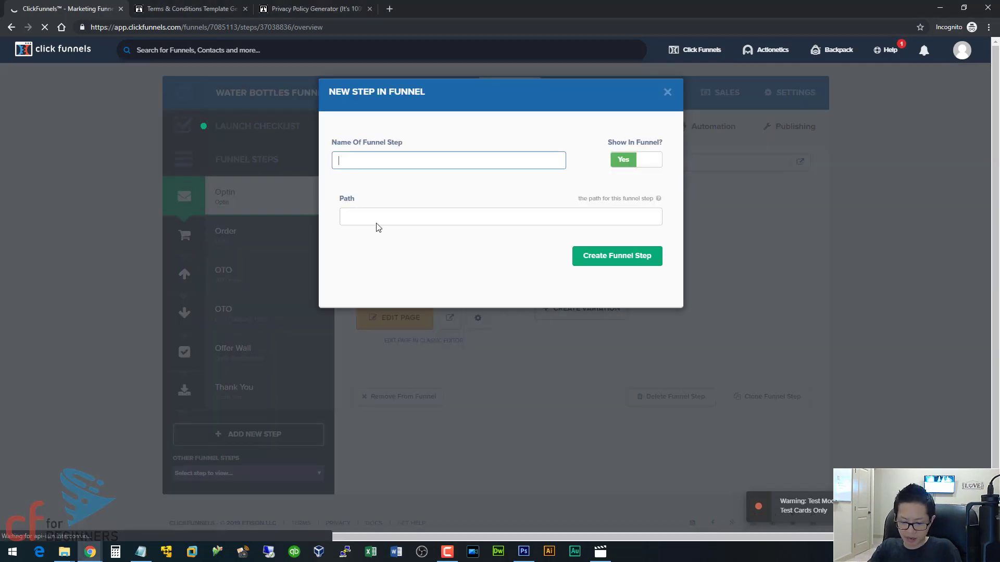
type("page")
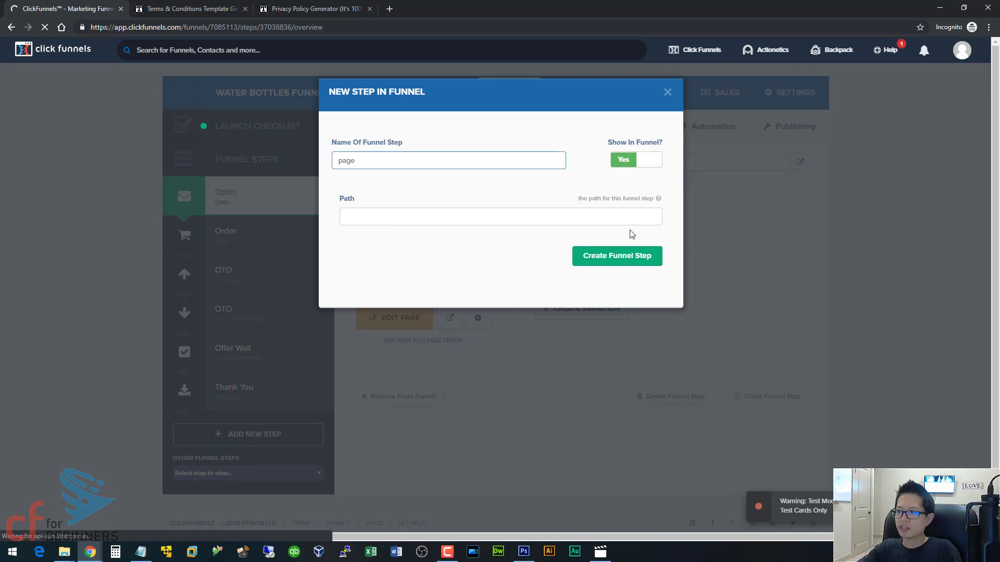
left_click(607, 260)
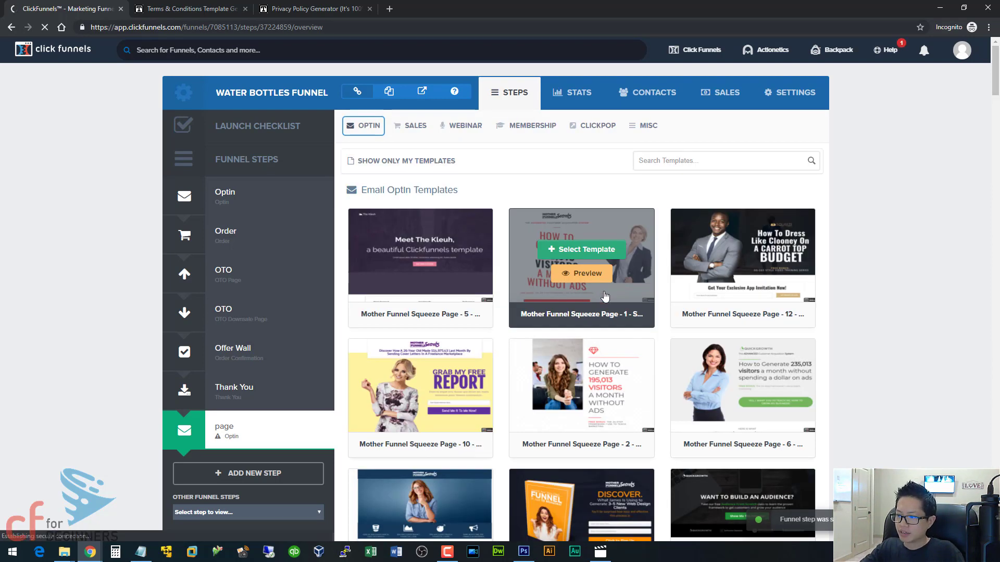
- Build the page step from the first Product Launch template (HOW & WOW)
left_click(414, 126)
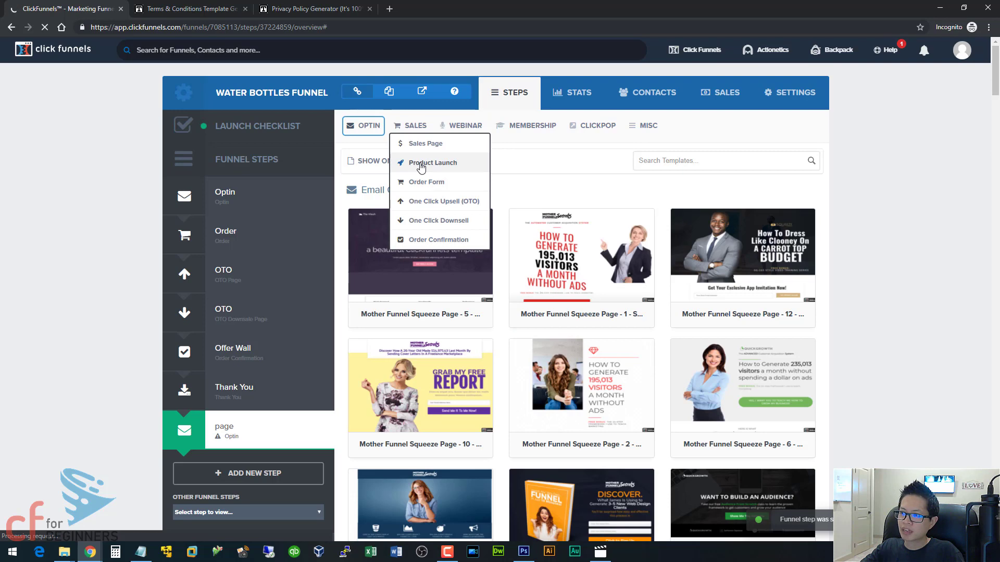
left_click(422, 164)
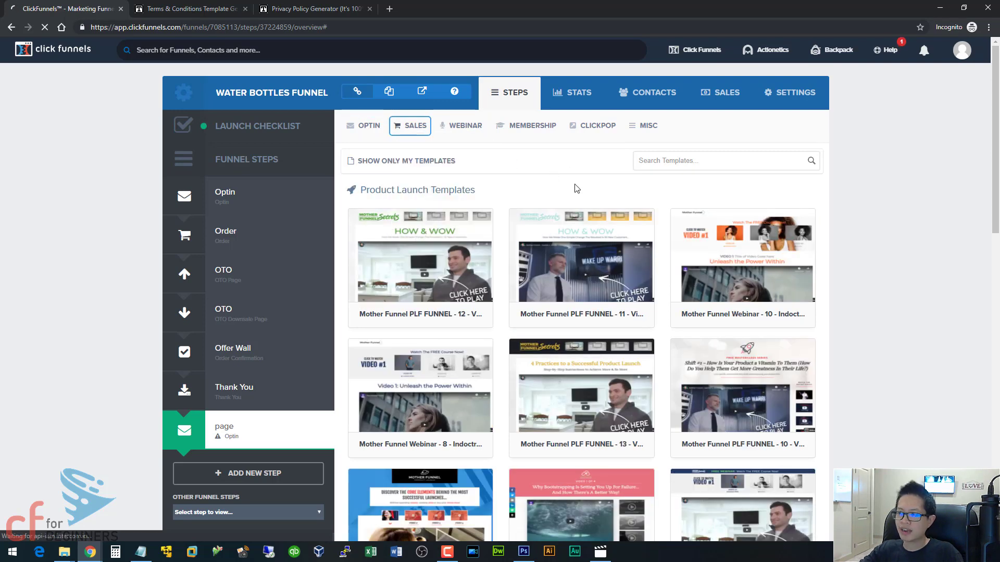
scroll(586, 251, "down", 4)
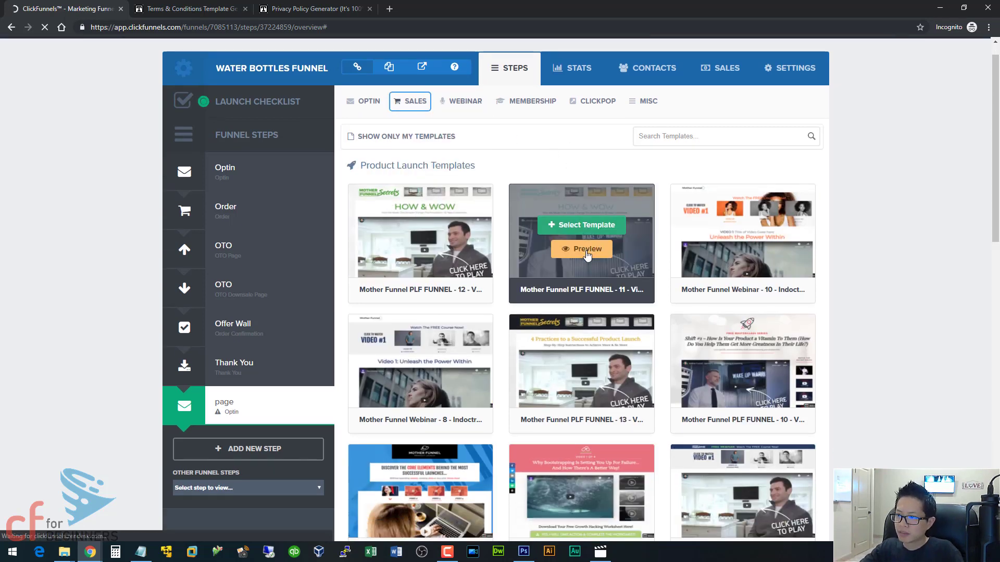
scroll(542, 261, "up", 3)
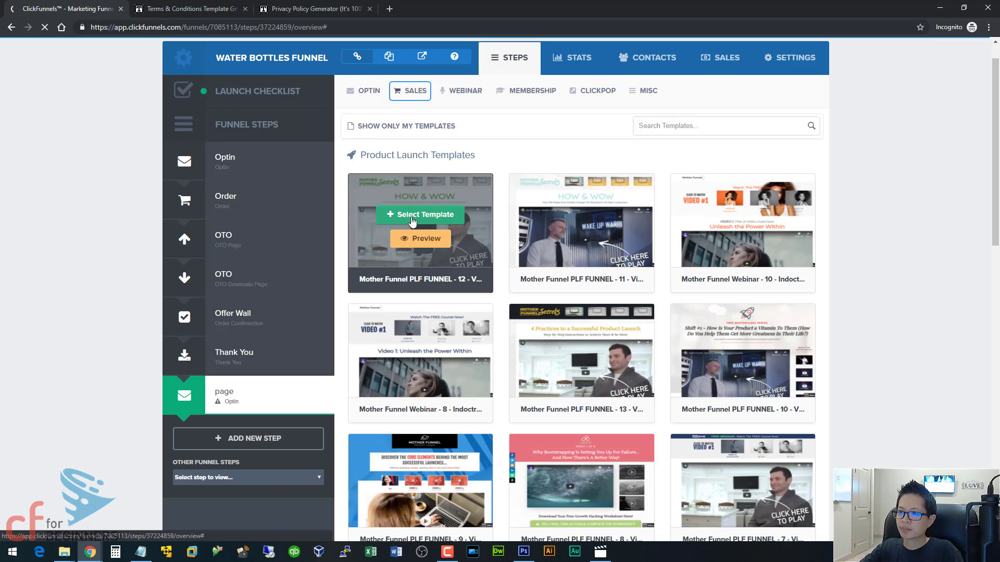
left_click(422, 223)
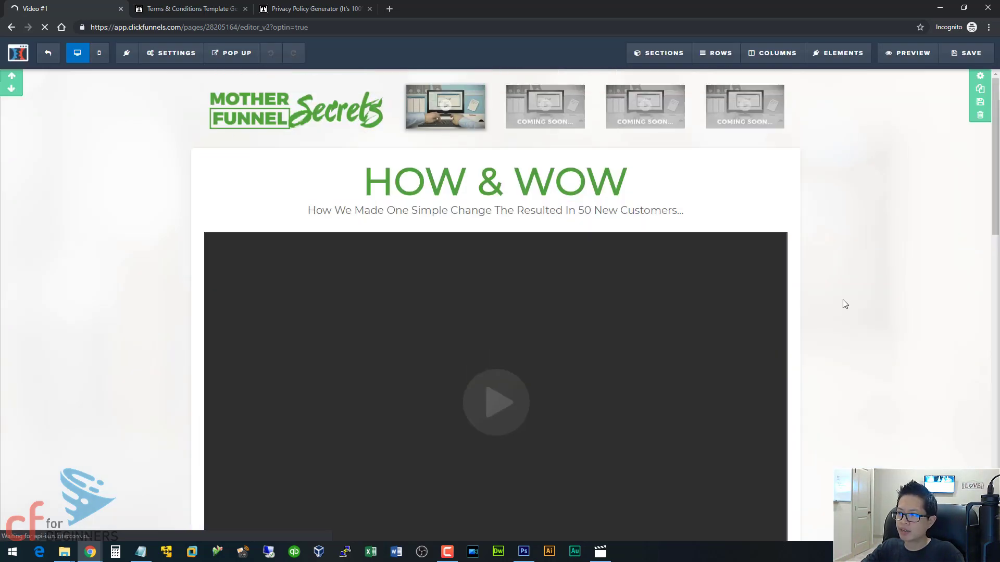
- Swap the footer logo for the cf for BEGINNERS image and set its width to 150
scroll(859, 300, "down", 15)
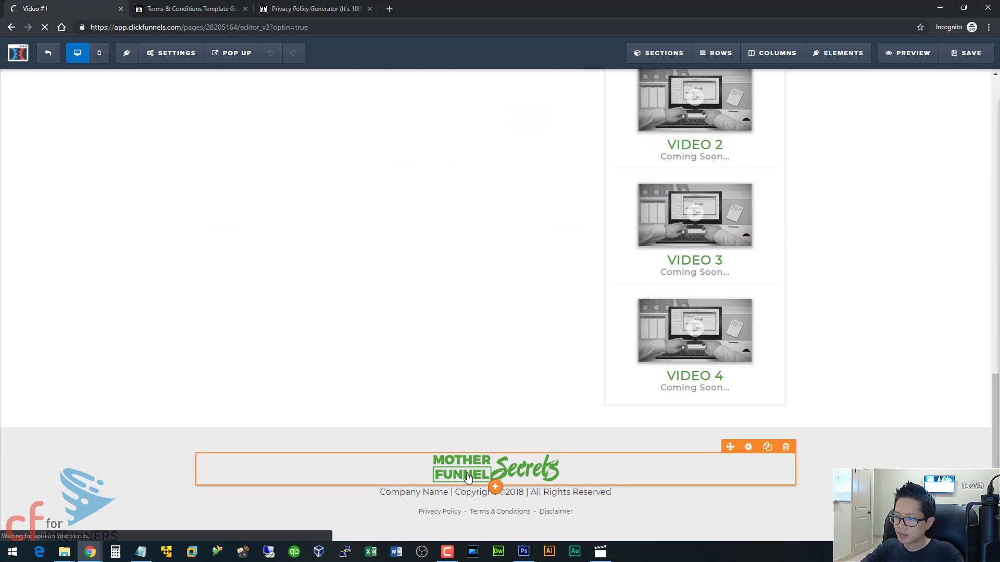
left_click(498, 474)
left_click(975, 169)
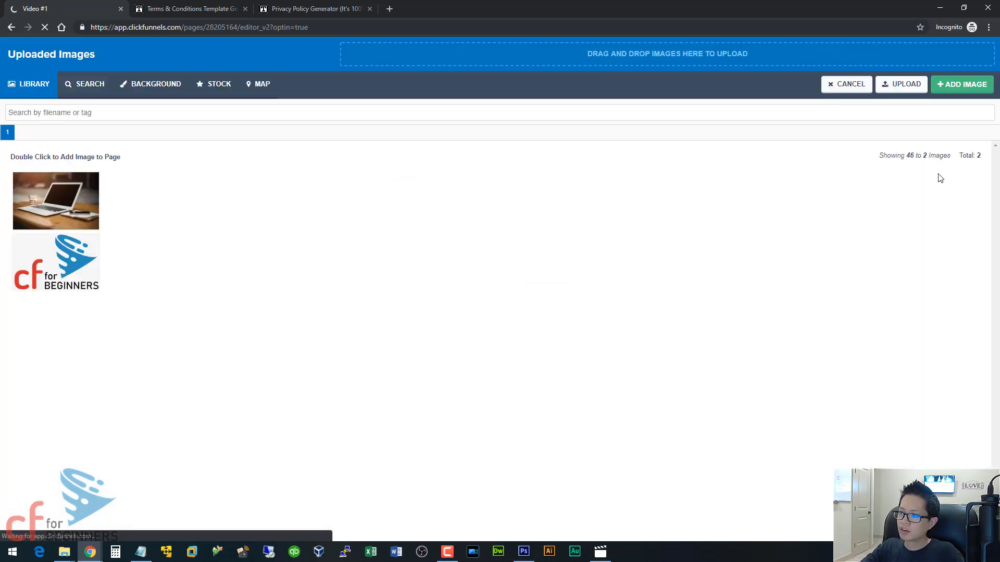
double_click(66, 271)
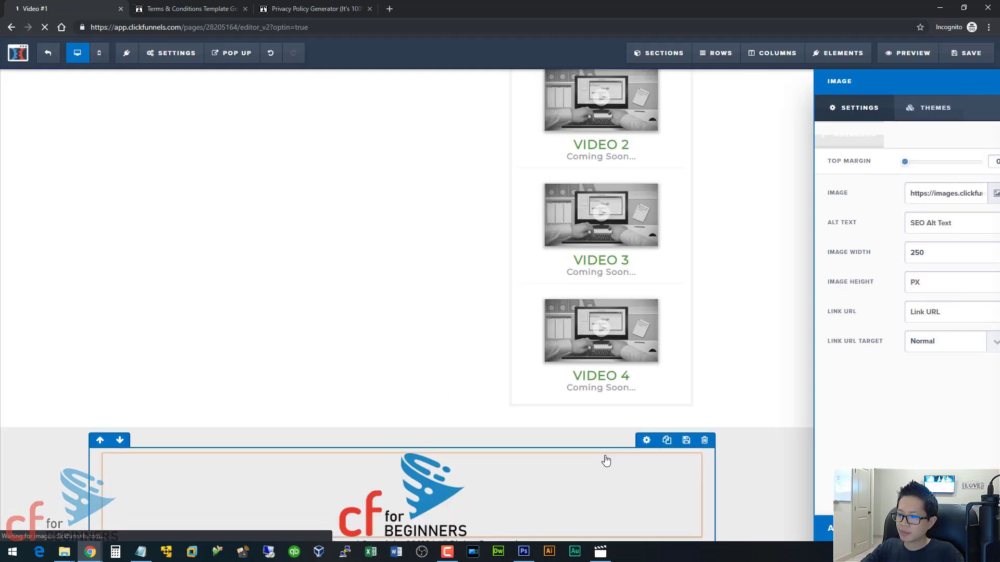
scroll(604, 458, "down", 1)
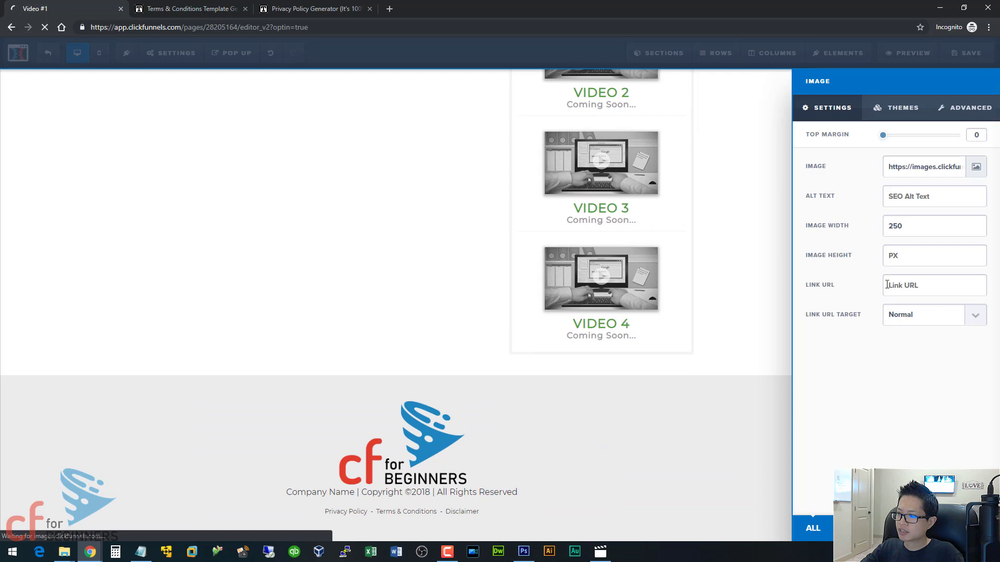
double_click(918, 222)
type("150")
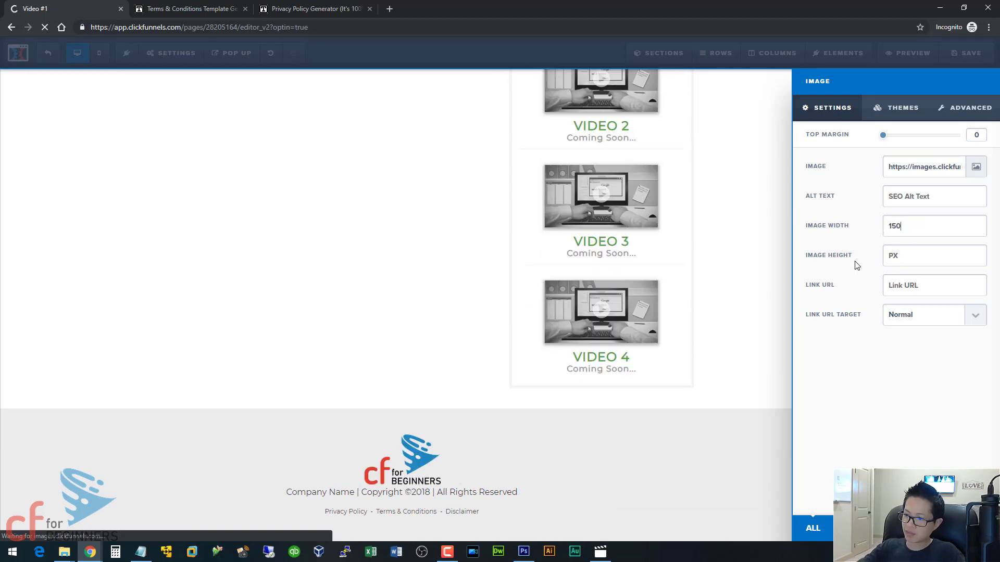
- Change the footer copyright text to 'CF for Beginners' with the year 2019
left_click(589, 482)
left_click(463, 485)
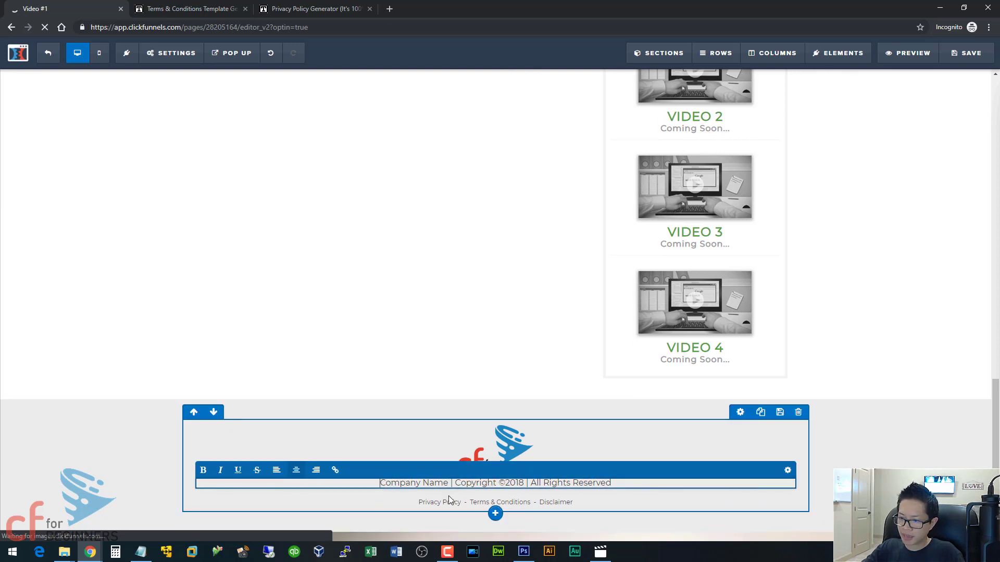
type("F for Be")
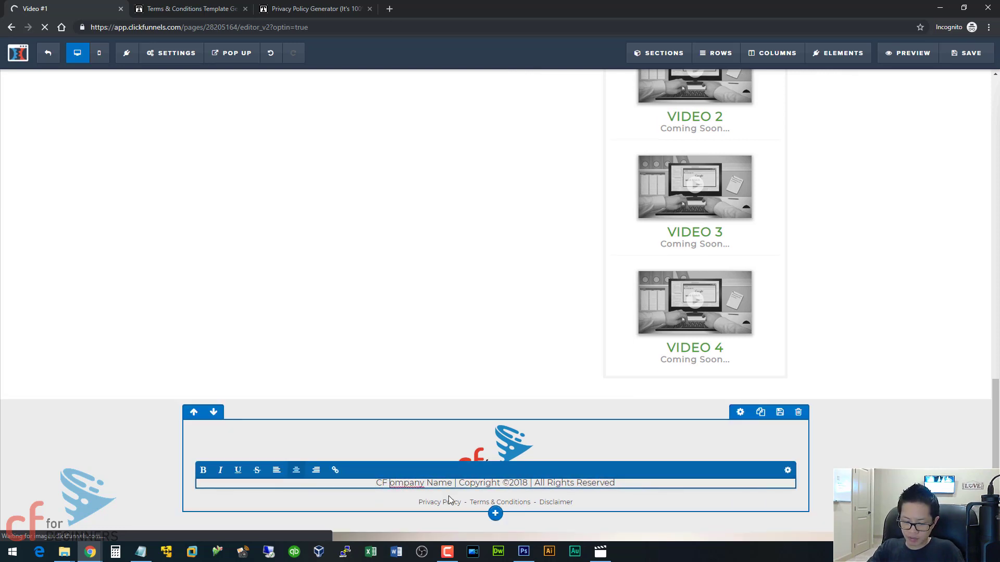
type("ginners")
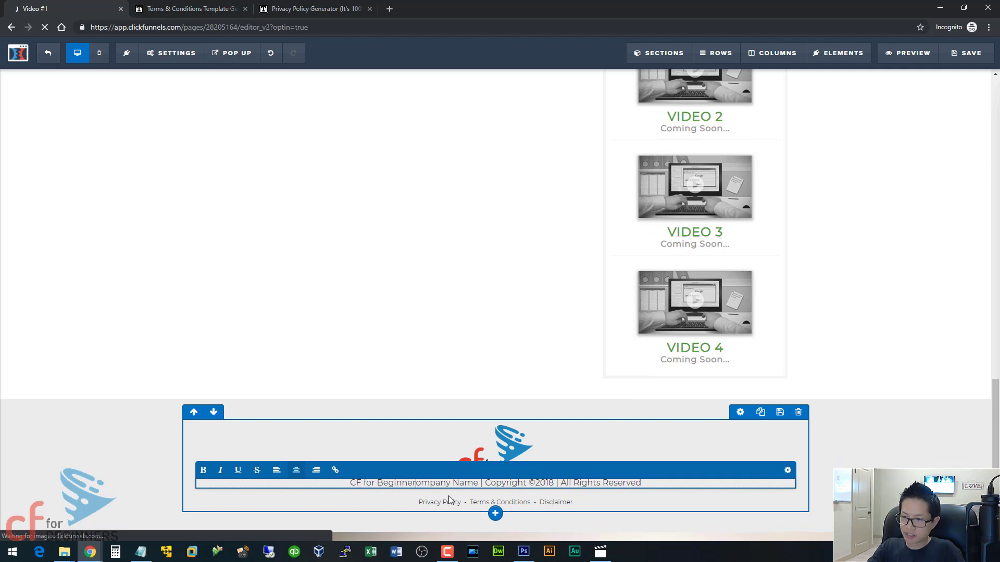
key("Delete")
key("Delete")
key("Delete")
key("Delete")
key("Delete")
key("Delete")
key("Delete")
key("Delete")
key("Delete")
key("Delete")
key("Delete")
key("Delete")
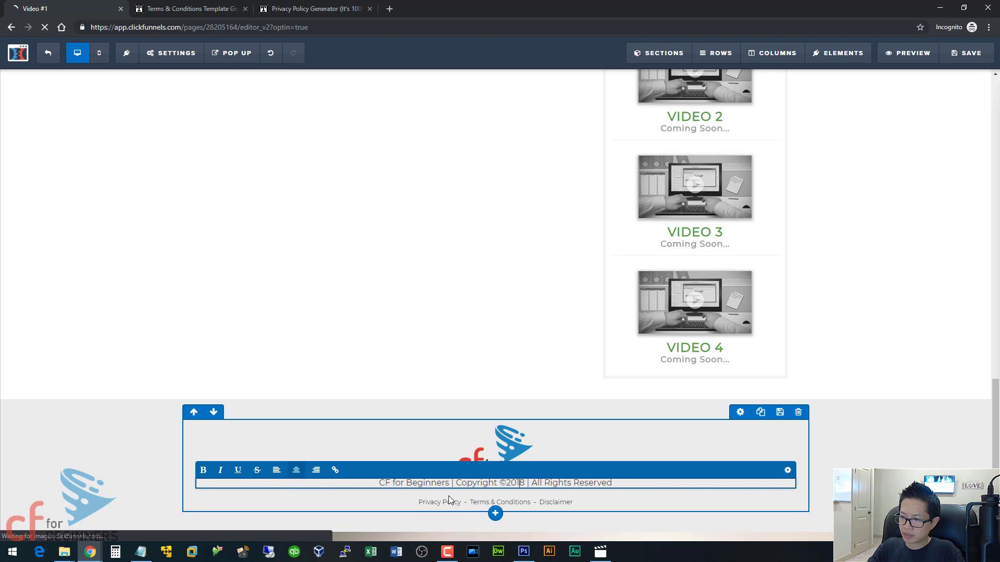
key("Delete")
type("9")
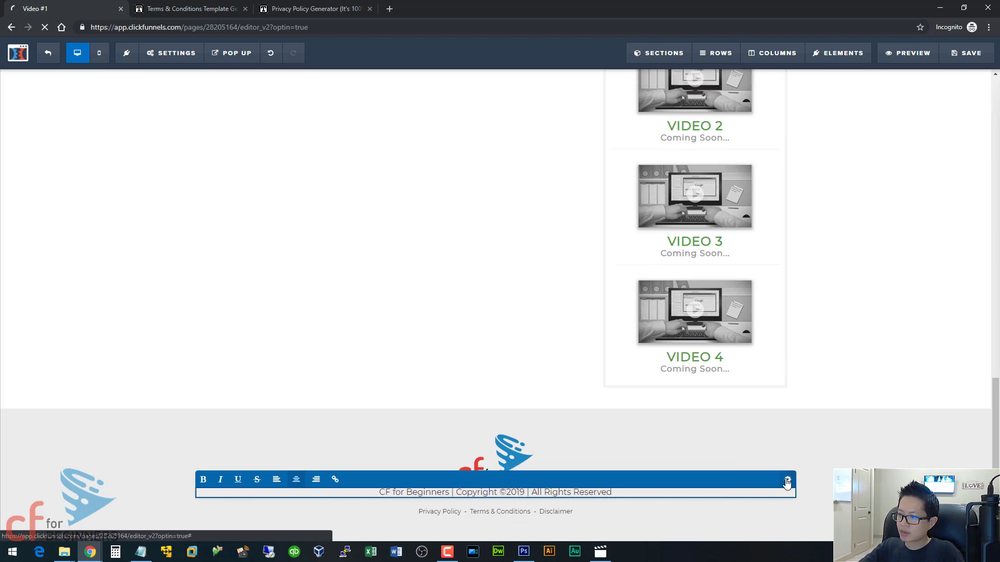
- Set the copyright line's top margin to 15
left_click(903, 160)
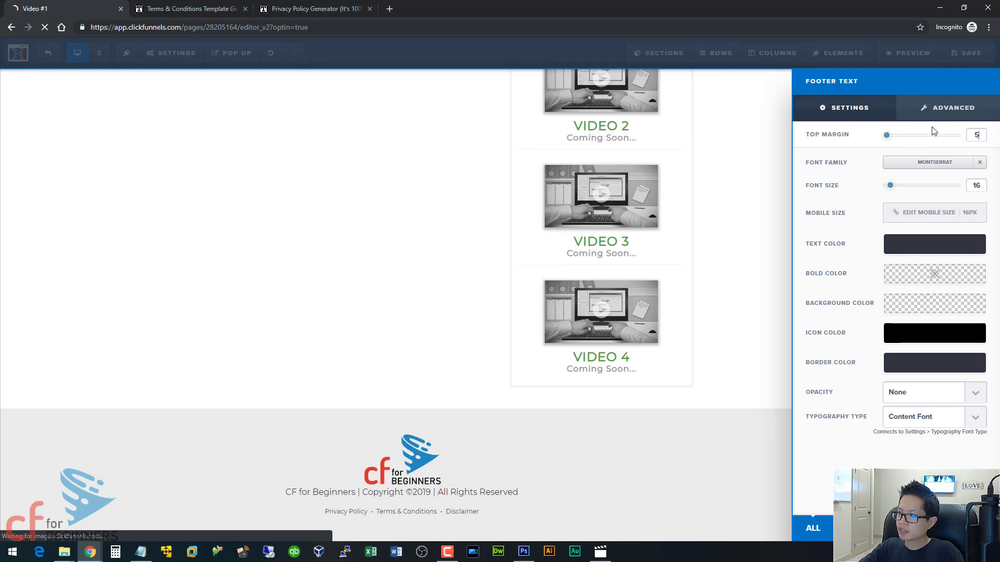
key("BackSpace")
type("15")
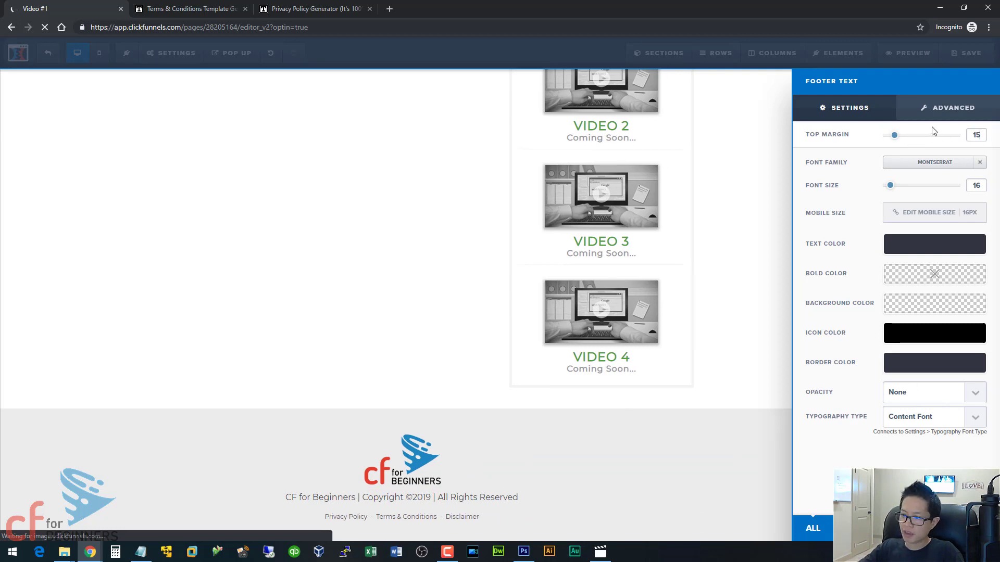
left_click(419, 519)
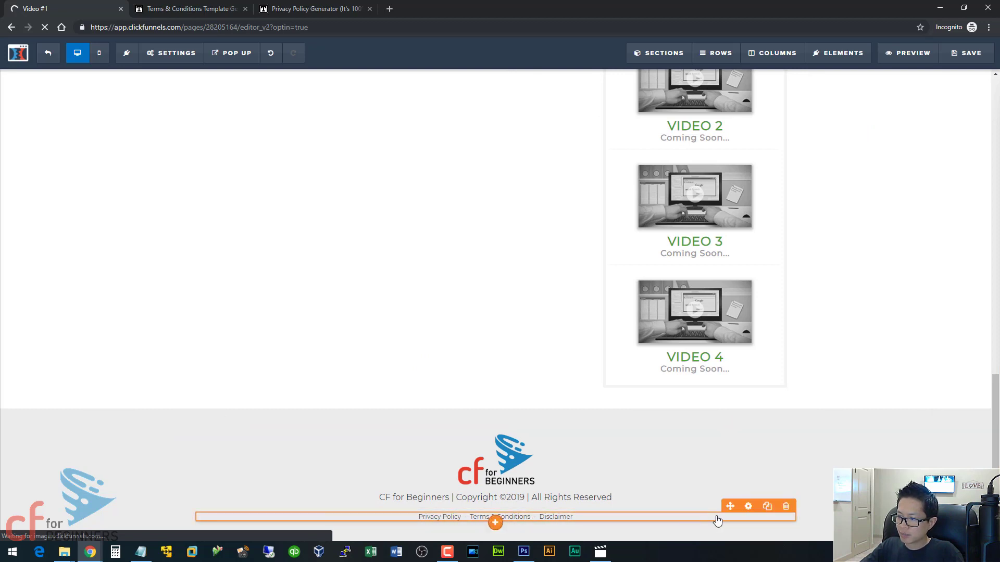
- Reduce the footer links row's top margin from 20 to 10
left_click(747, 507)
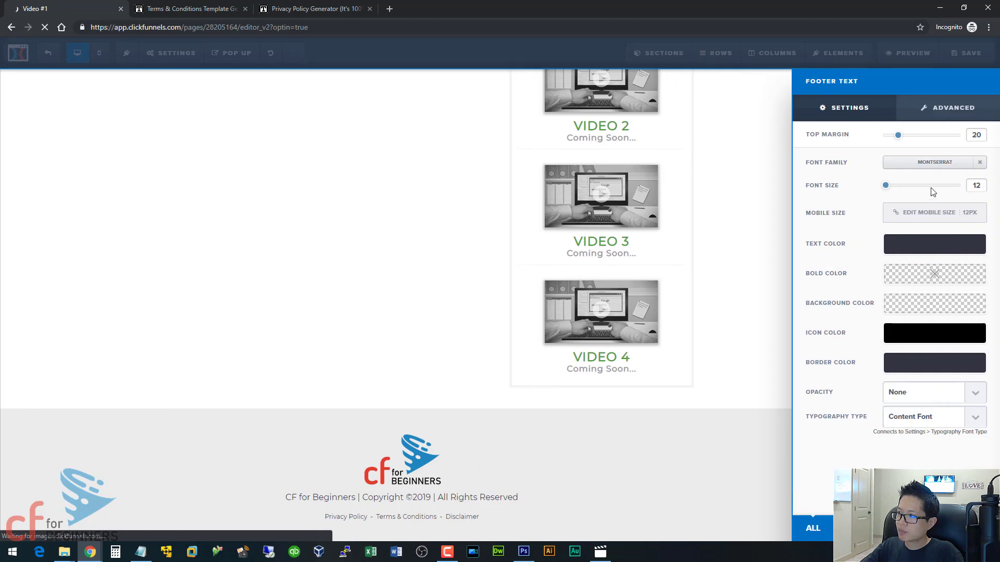
double_click(977, 137)
type("10")
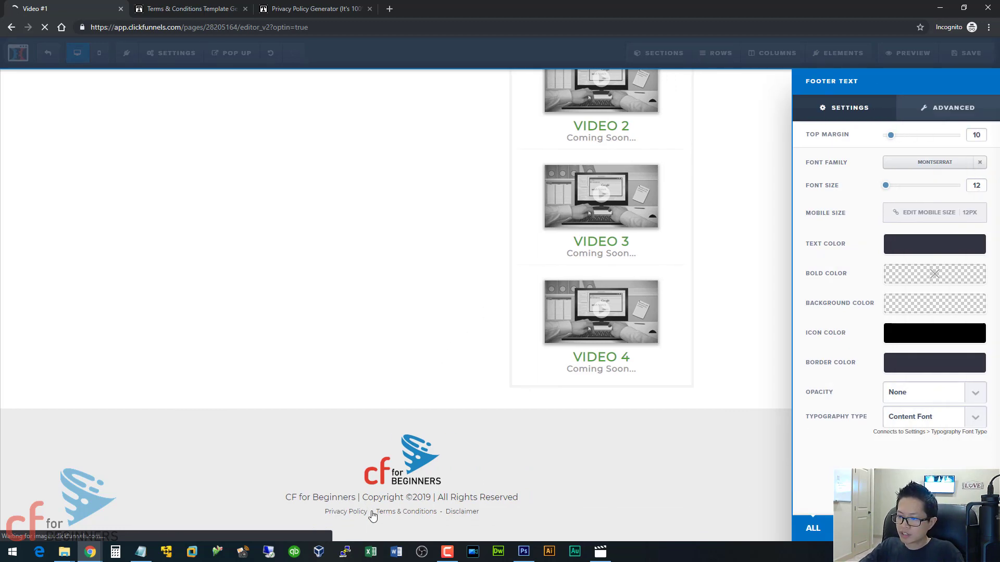
left_click(411, 515)
- Select the Privacy Policy footer text and open its link settings
left_click(426, 512)
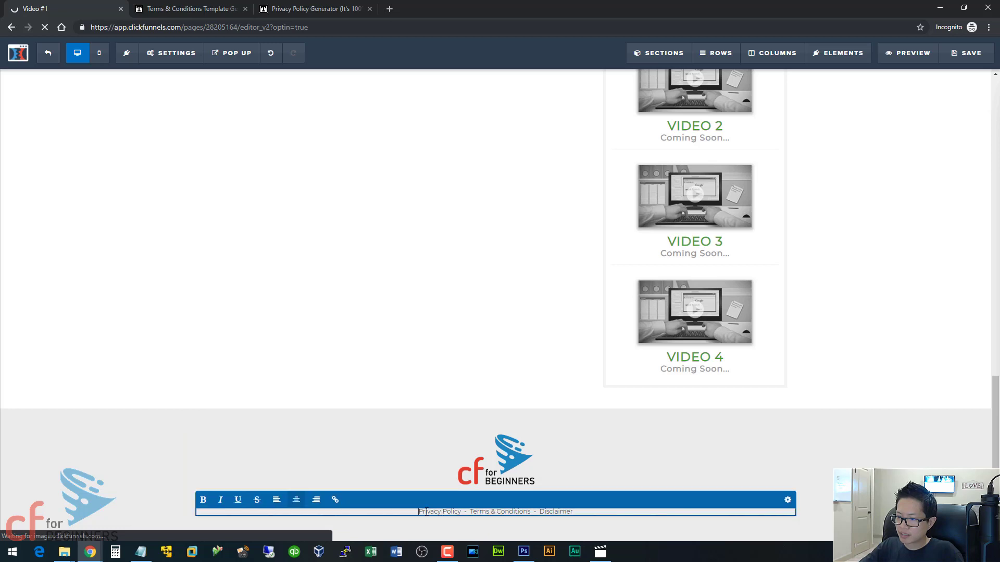
left_click_drag(427, 512, 463, 515)
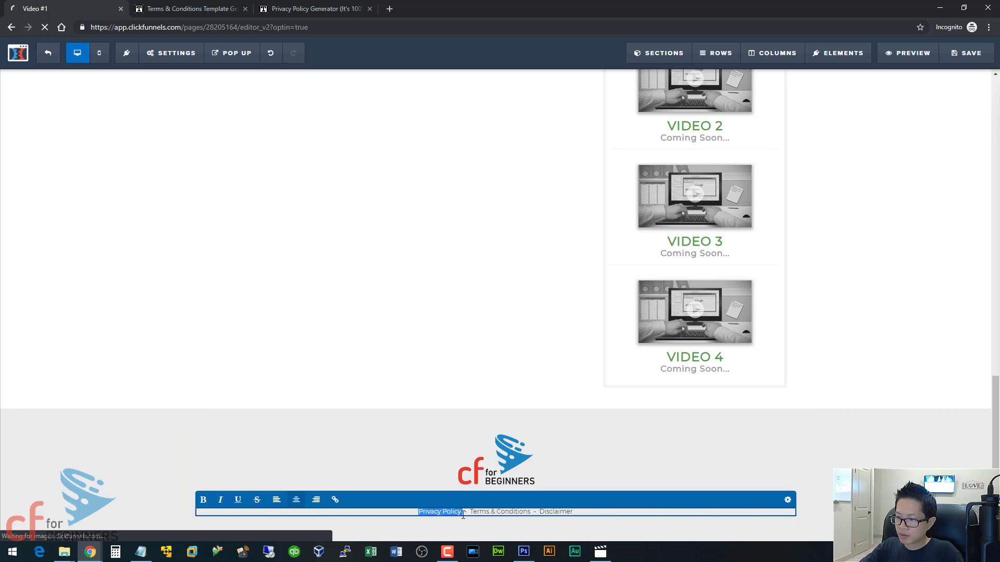
left_click(334, 501)
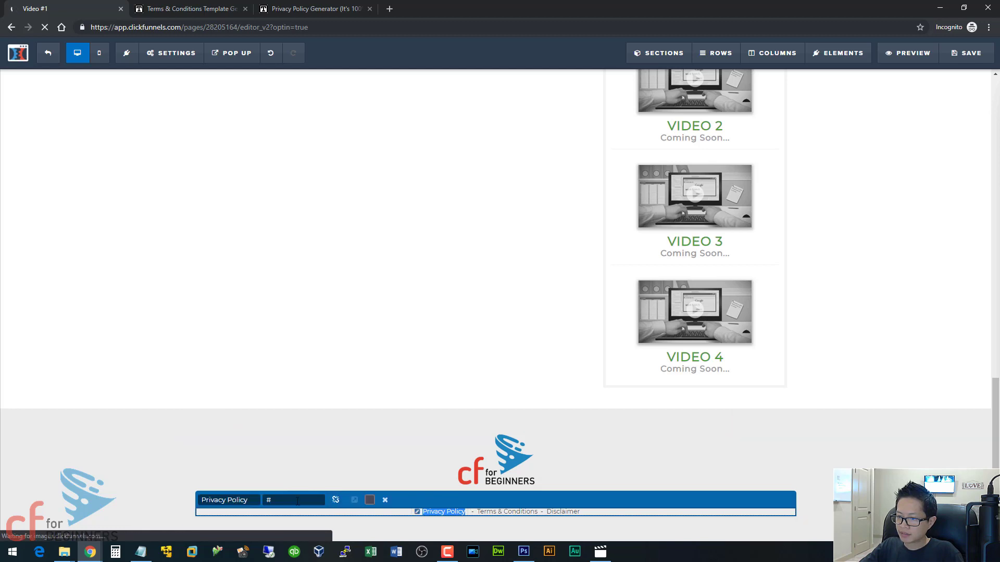
left_click(292, 500)
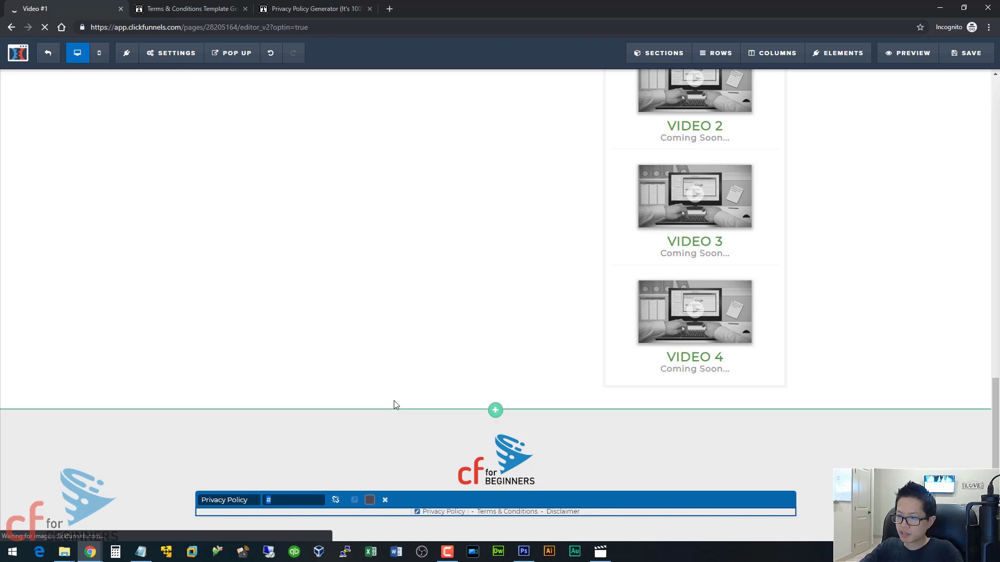
left_click(396, 411)
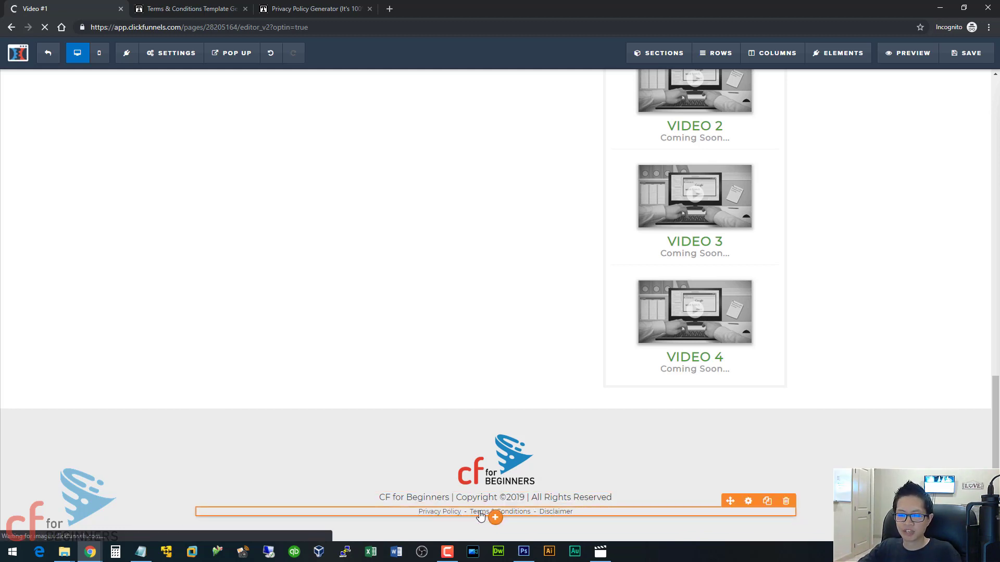
- Delete ' - Disclaimer' from the footer links, leaving Privacy Policy and Terms & Conditions
left_click(535, 512)
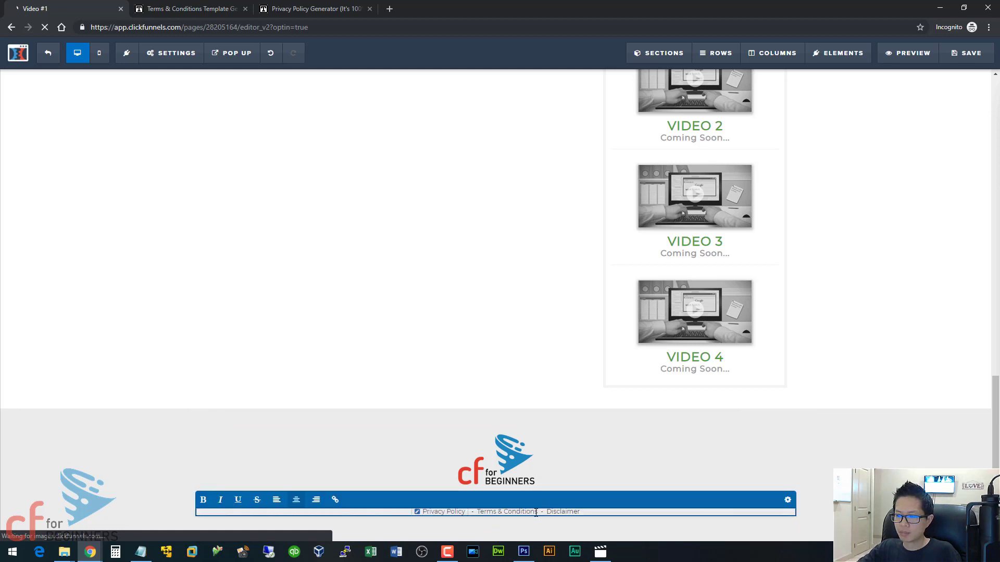
left_click_drag(536, 513, 581, 513)
key("BackSpace")
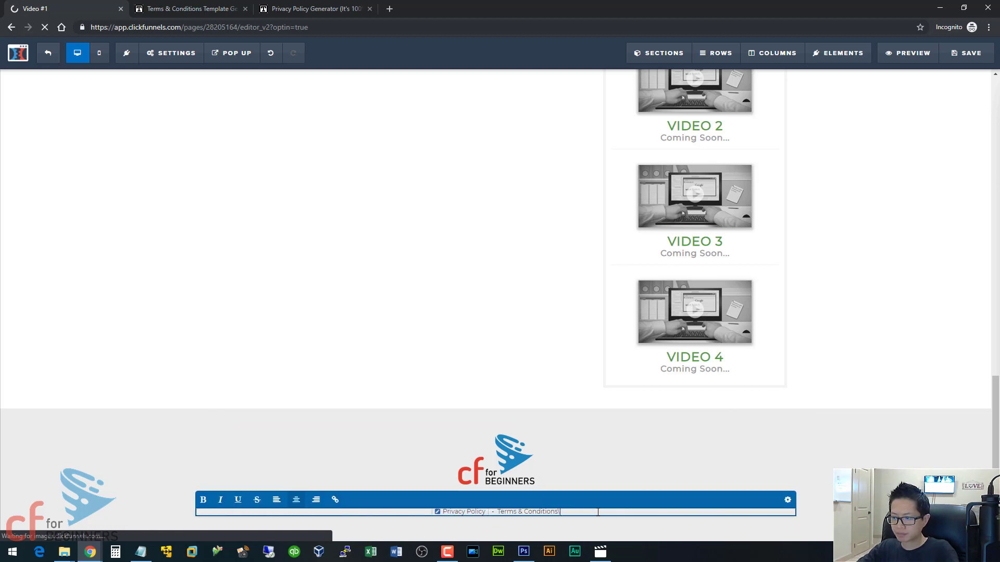
left_click(606, 472)
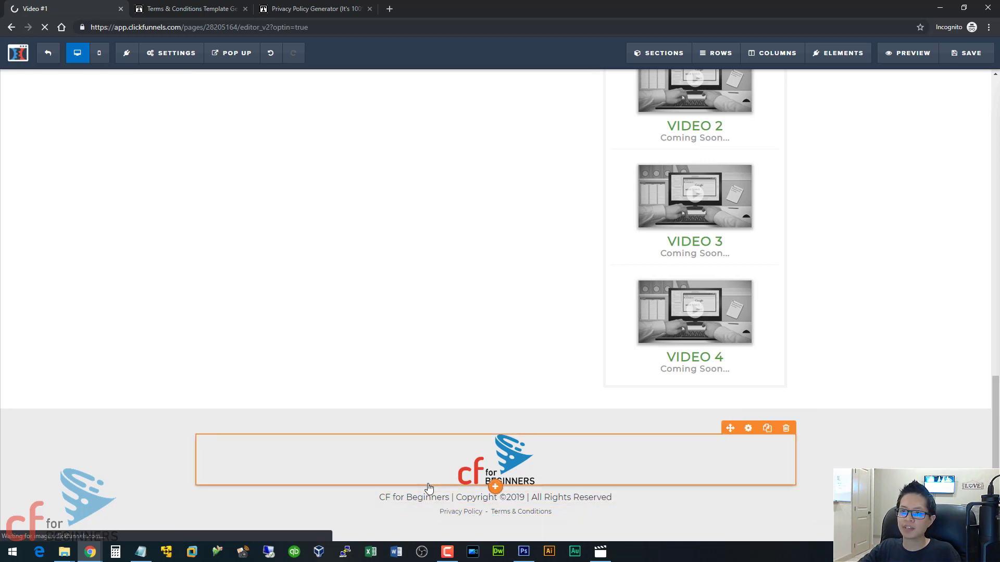
- Load ClickFunnels in a new browser tab and go to the Funnels list
left_click(389, 9)
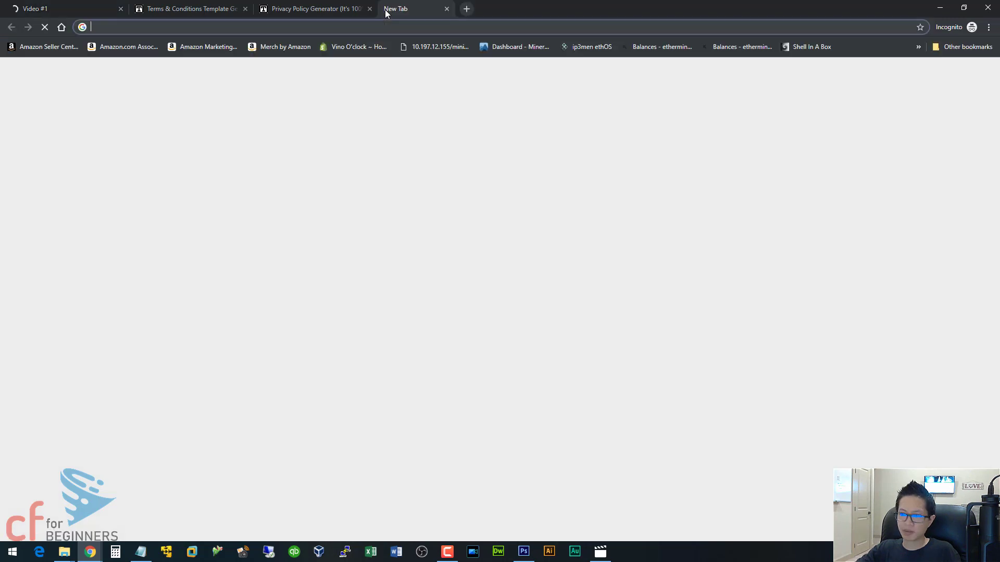
type("click")
key("Return")
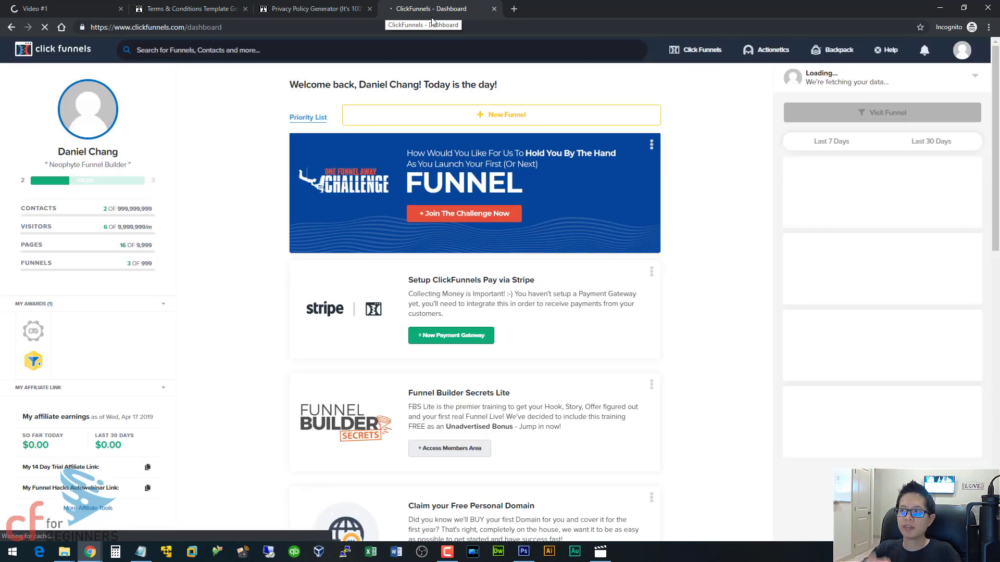
mouse_move(707, 52)
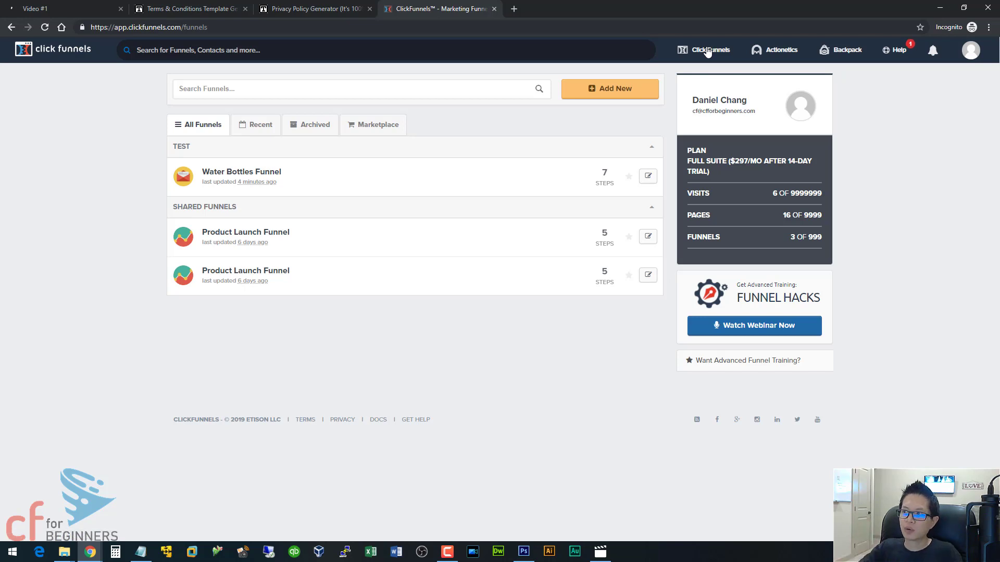
- Create a custom funnel named 'Footer Pages' in the classic builder
left_click(598, 93)
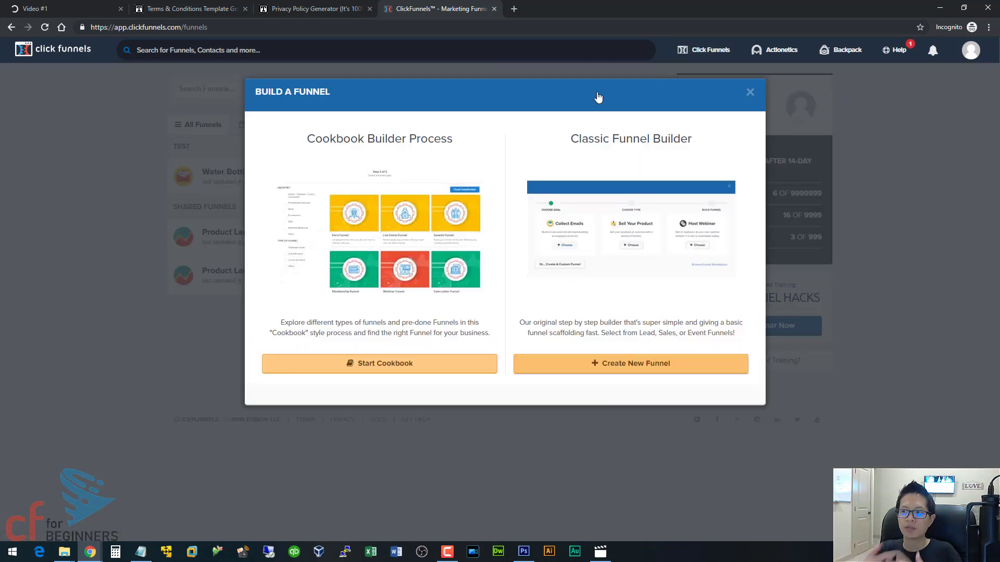
left_click(596, 362)
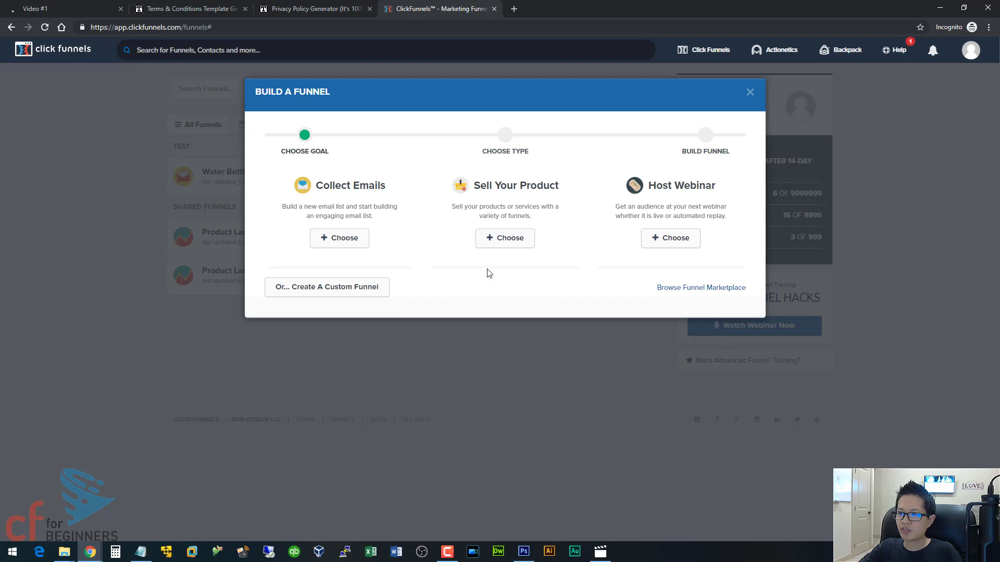
left_click(331, 292)
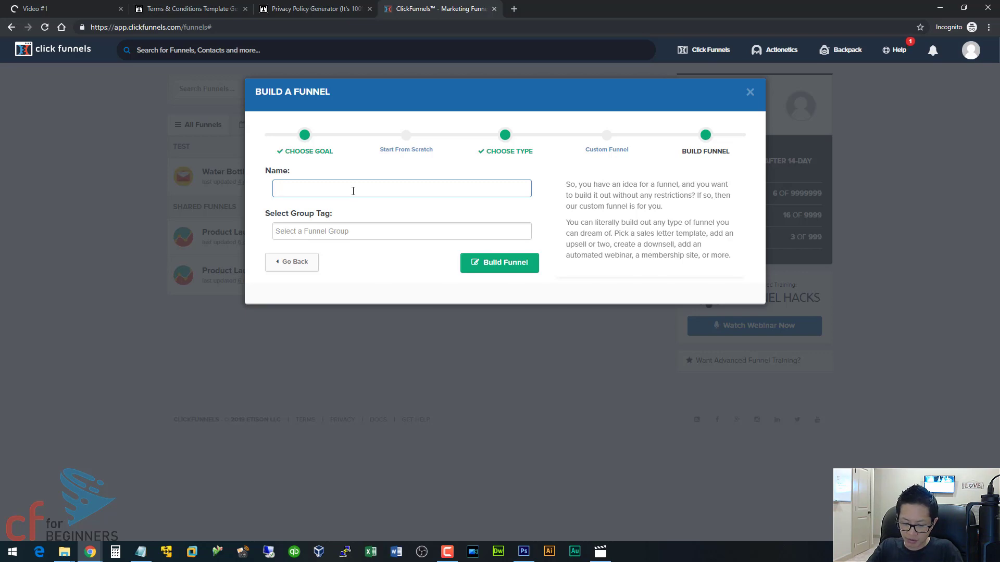
type("Footer Pages")
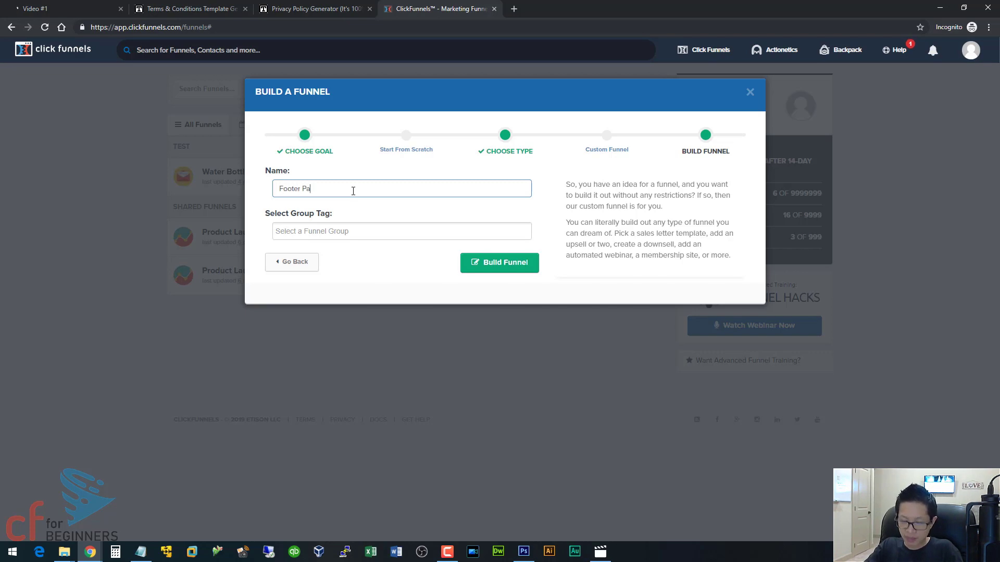
left_click(478, 267)
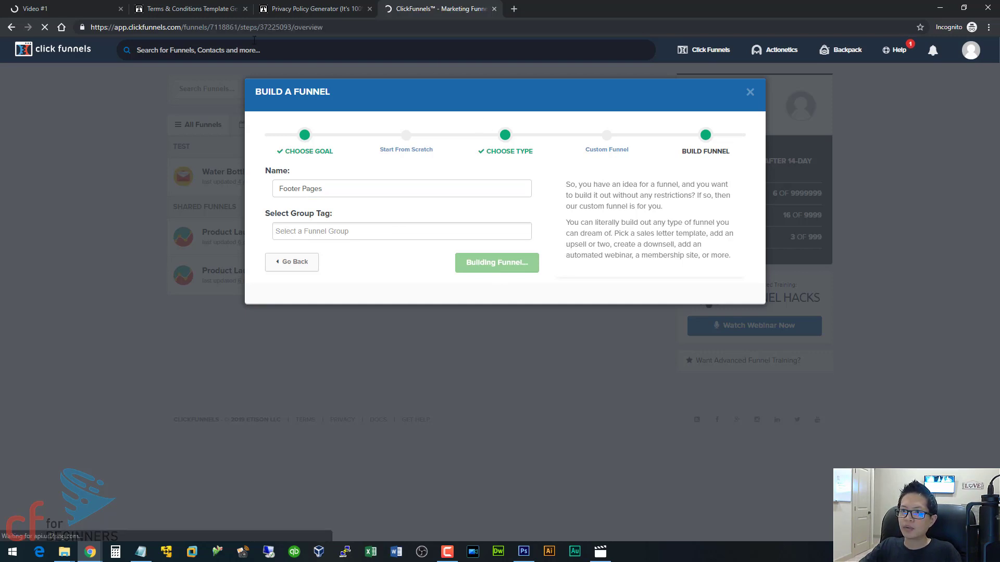
left_click(295, 10)
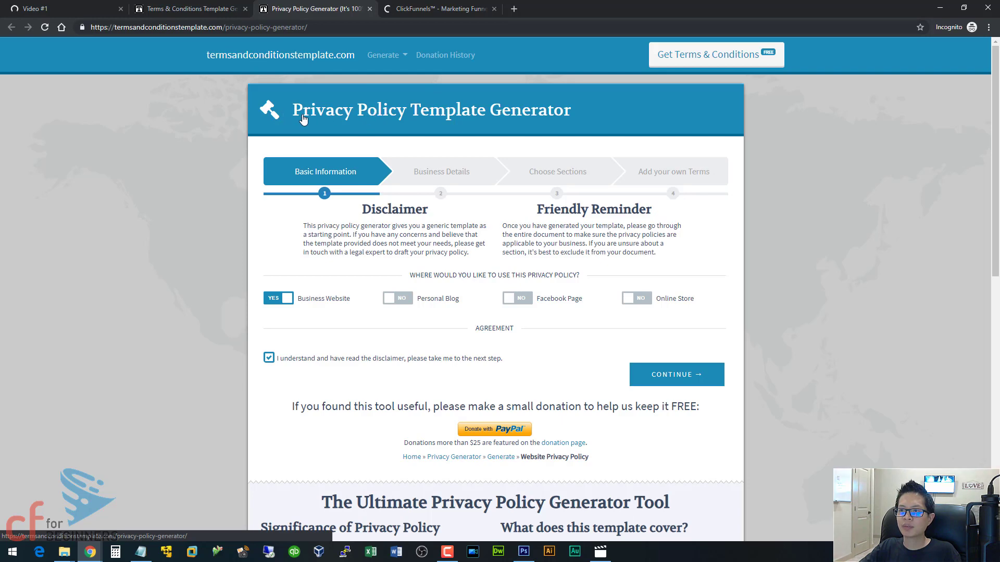
- Set the Terms & Conditions generator's Online Store option to YES and continue
left_click(188, 11)
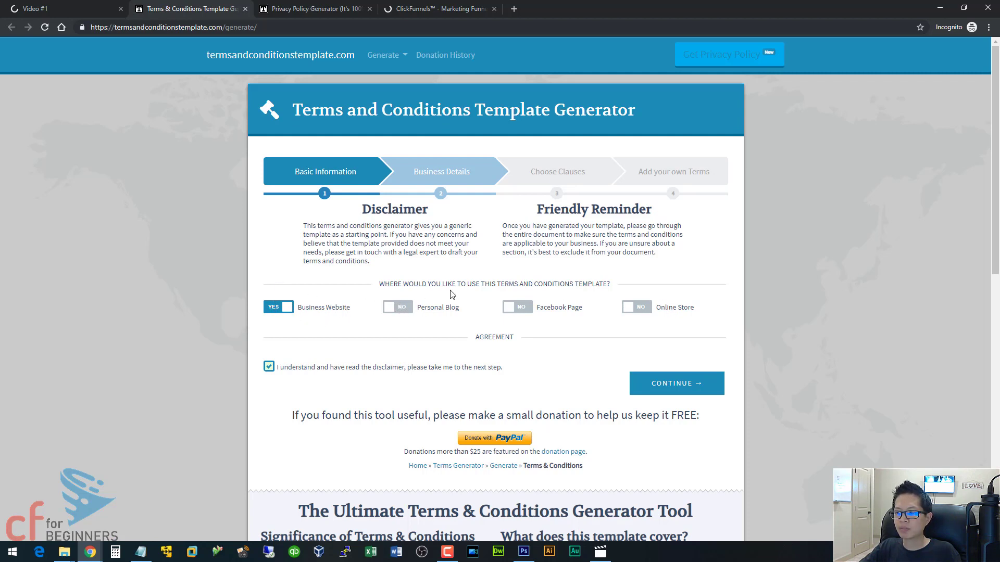
left_click(631, 310)
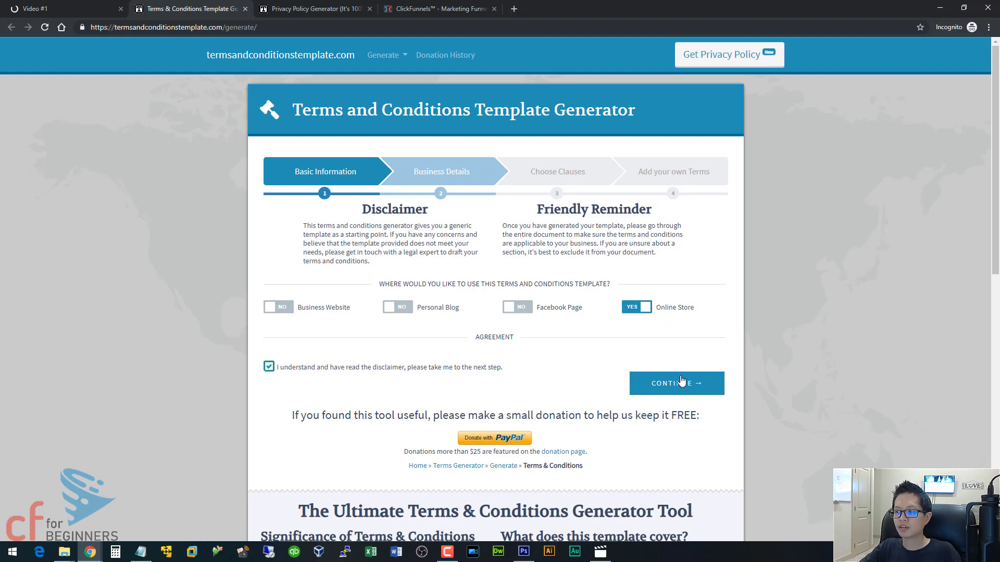
left_click(679, 380)
- Enter company name CF for Beginners, website cfforbeginners.com, a contact e-mail and a phone number
left_click(373, 241)
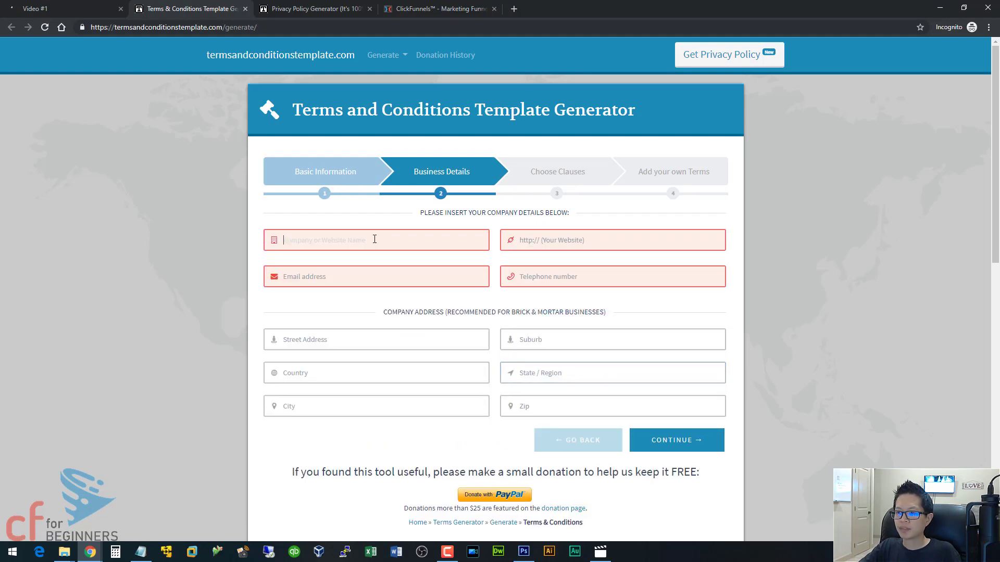
type("CF for")
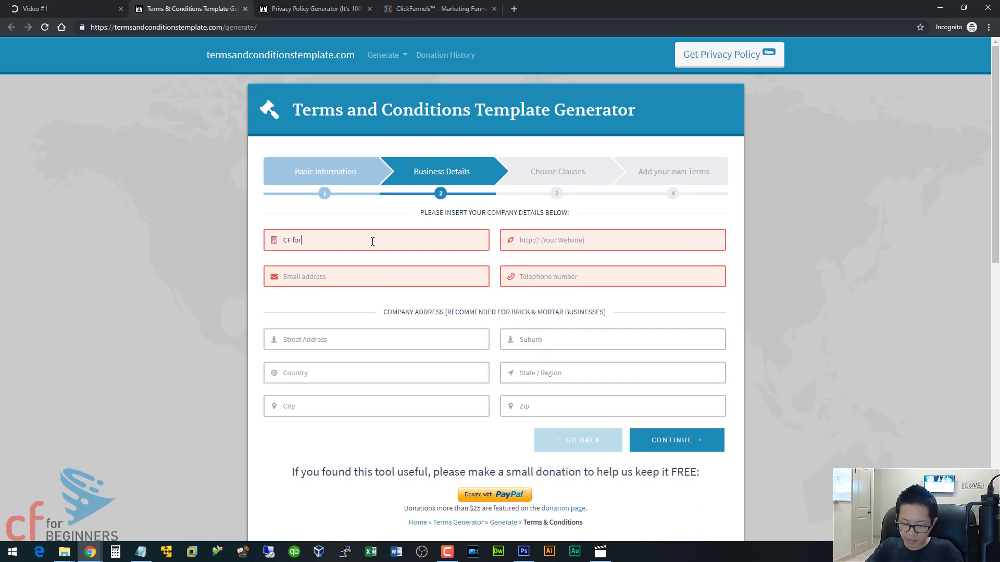
type(" Beginners")
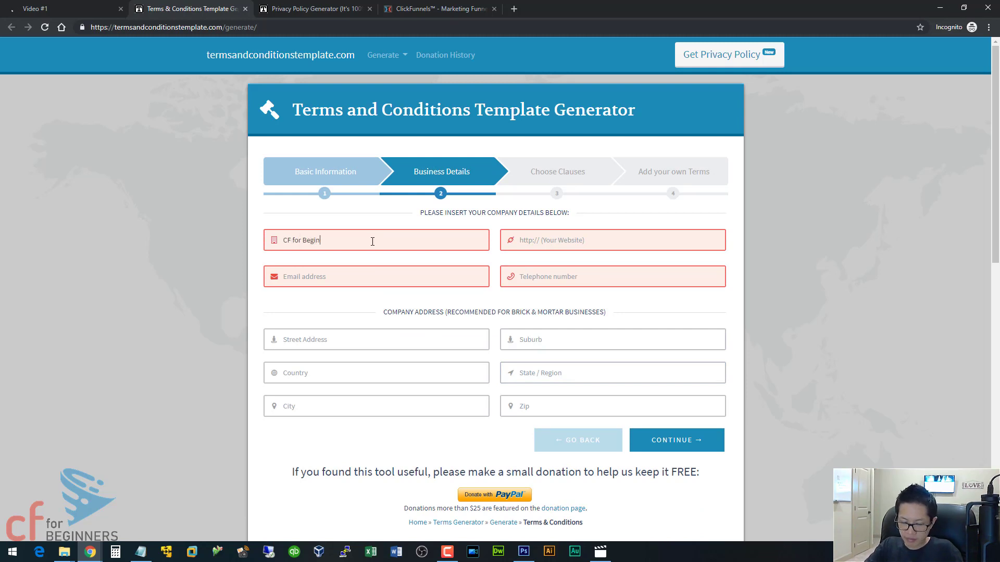
left_click(554, 246)
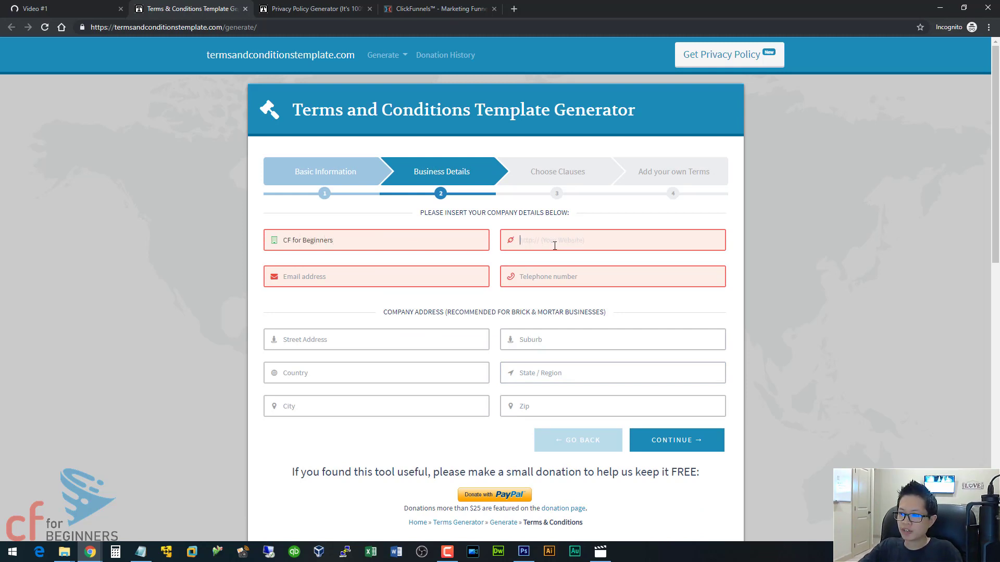
type("cfforb")
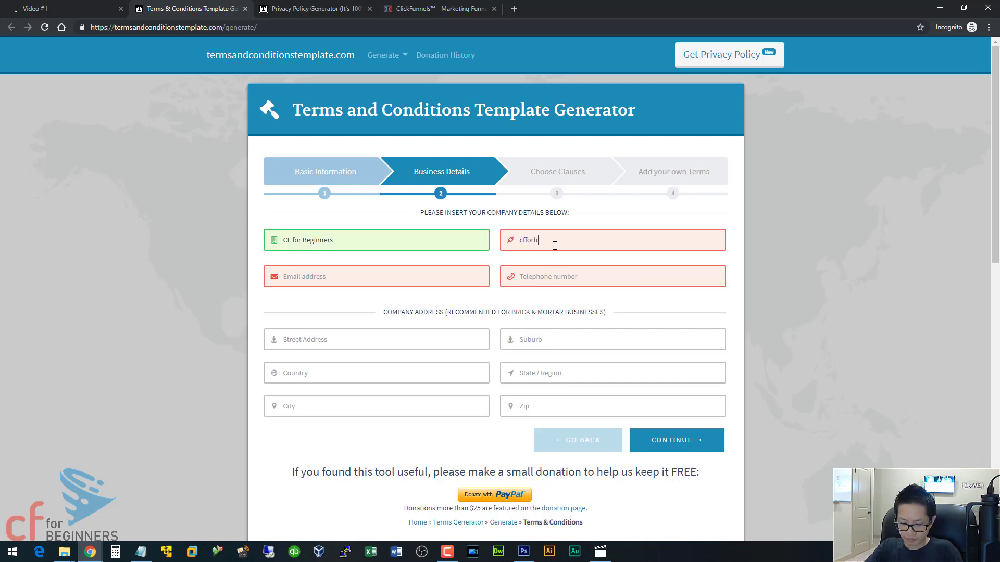
type("eginners.com")
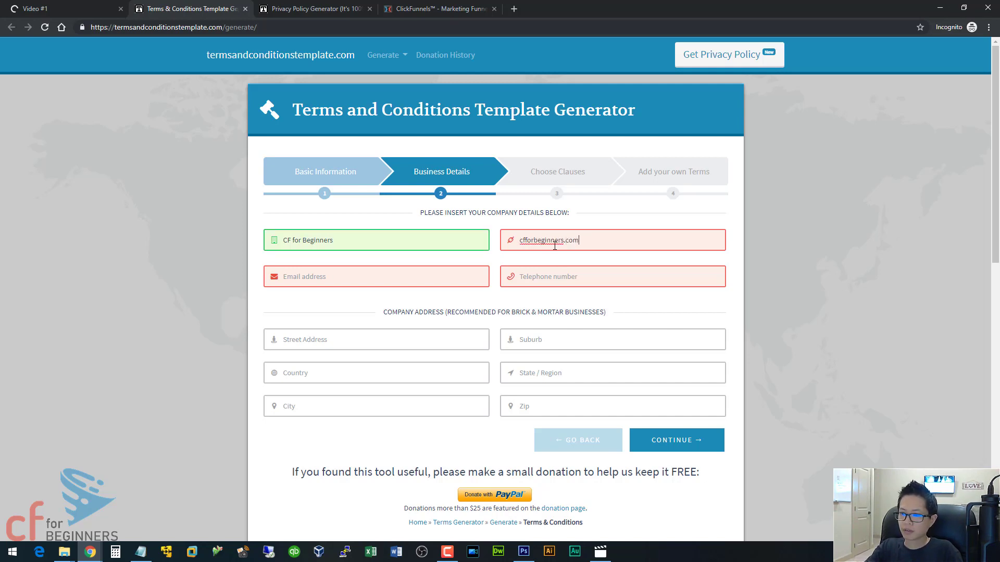
left_click_drag(598, 246, 484, 240)
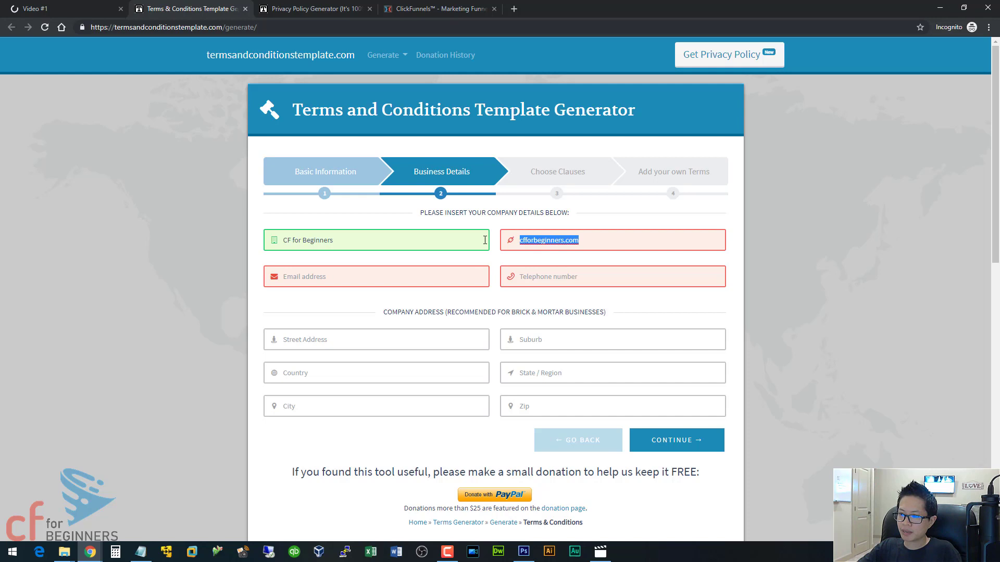
left_click(459, 276)
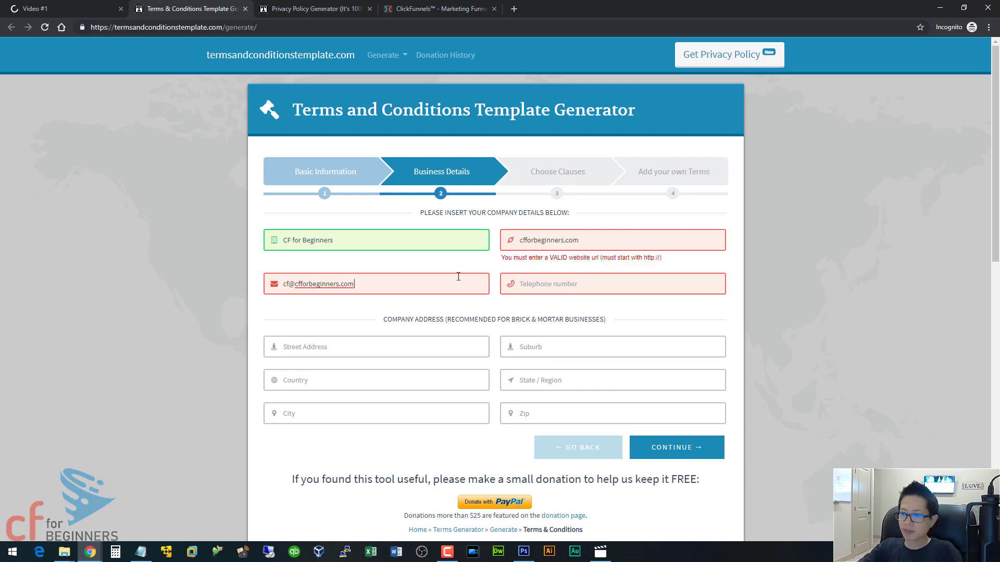
left_click(557, 285)
type("1234567980")
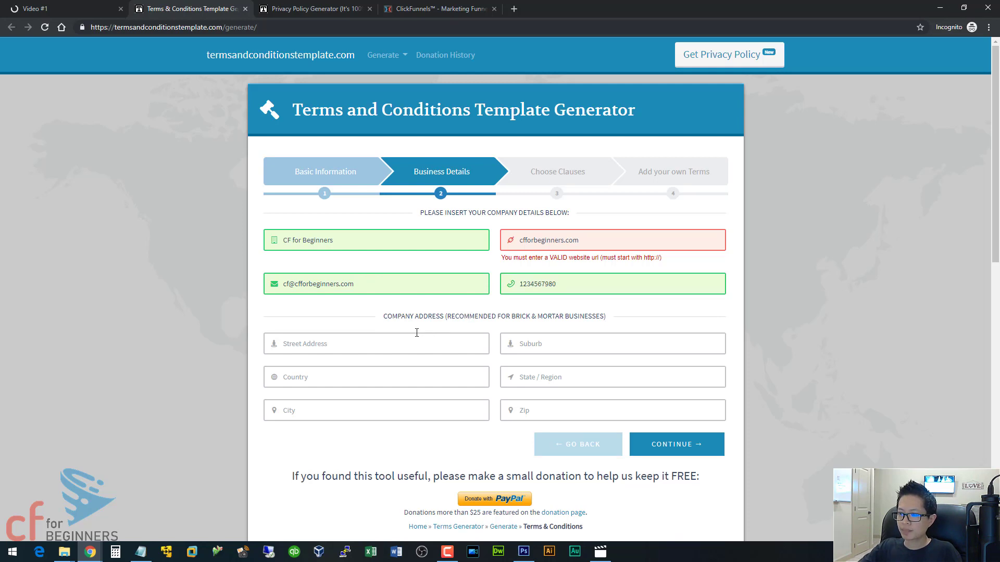
left_click(563, 242)
left_click(517, 239)
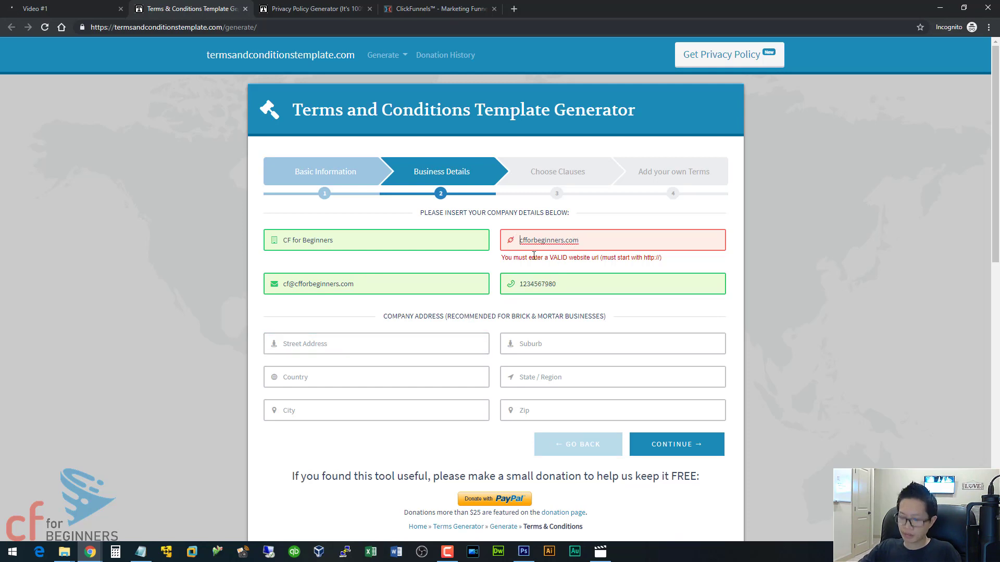
type("http:")
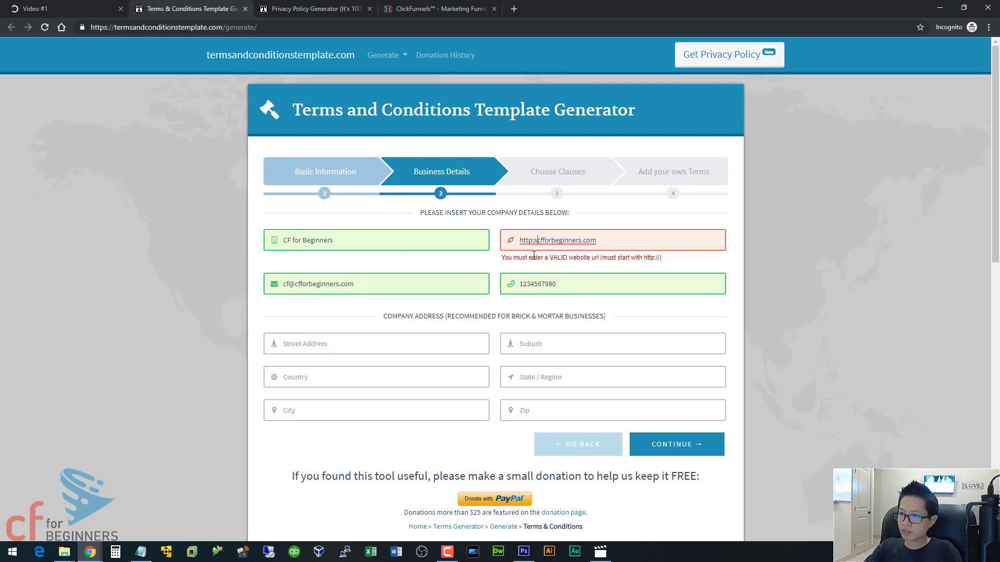
type("//")
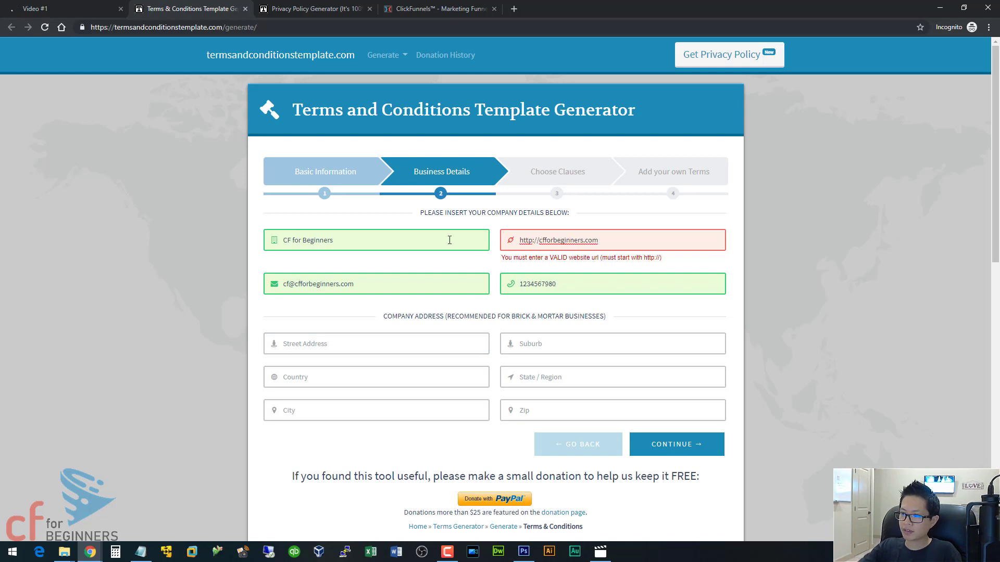
left_click(443, 239)
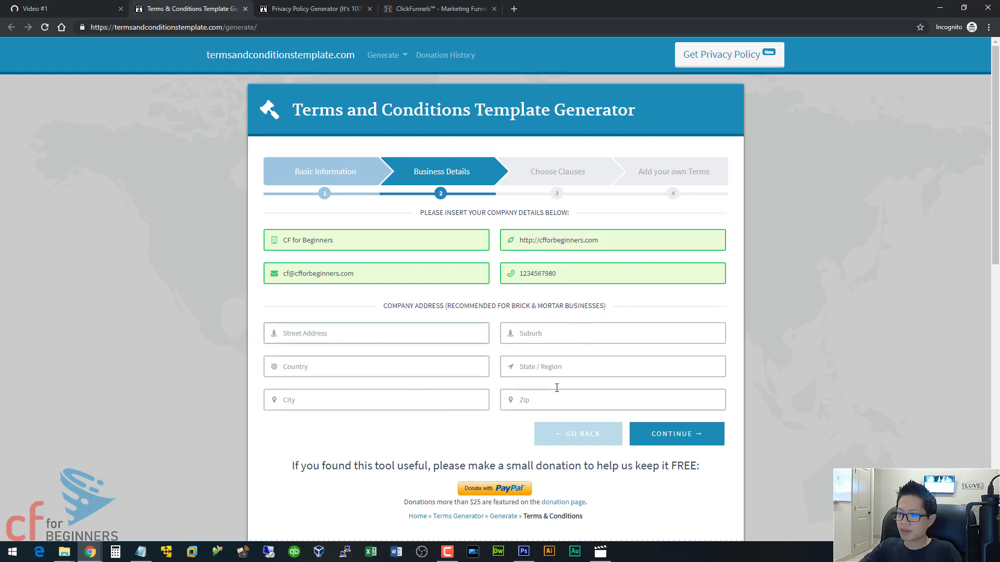
- Keep the default clauses but uncheck License, Disclaimer and User Comments, then continue
left_click(695, 444)
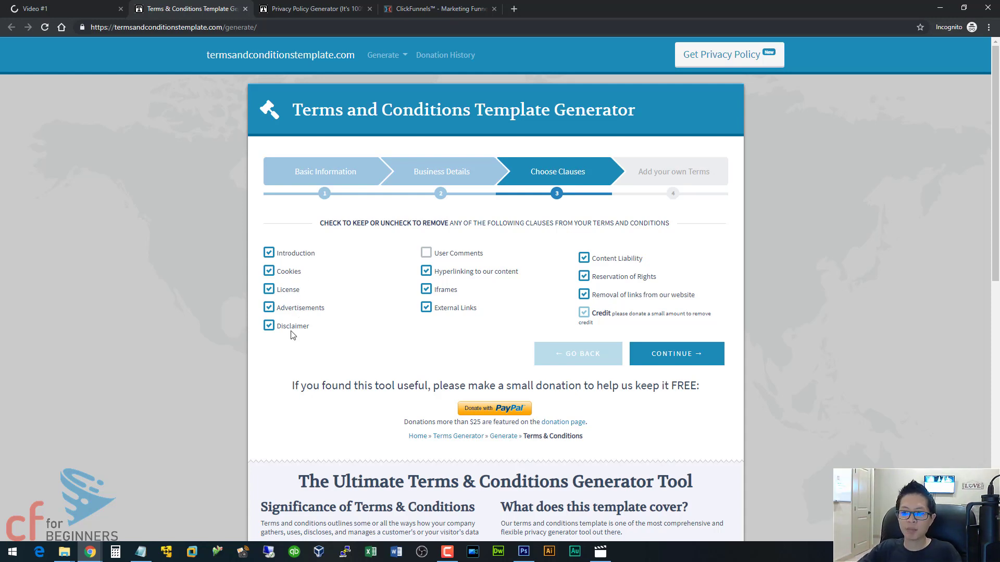
left_click(274, 292)
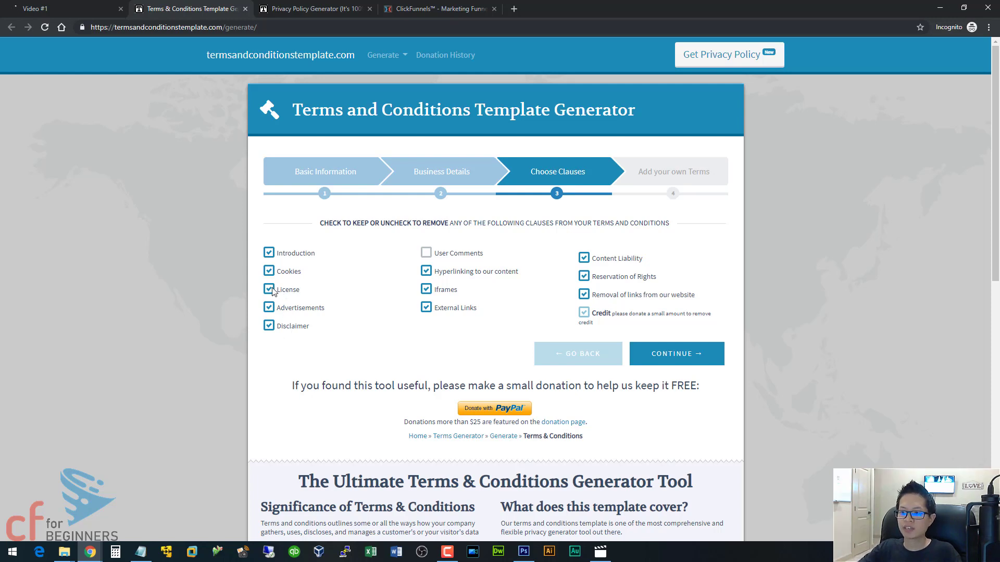
left_click(269, 326)
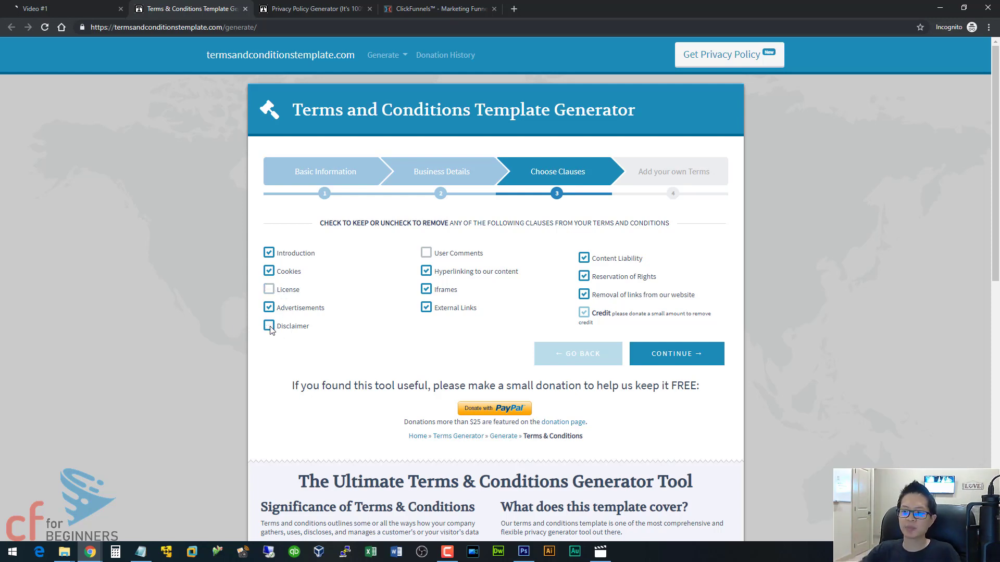
left_click(426, 254)
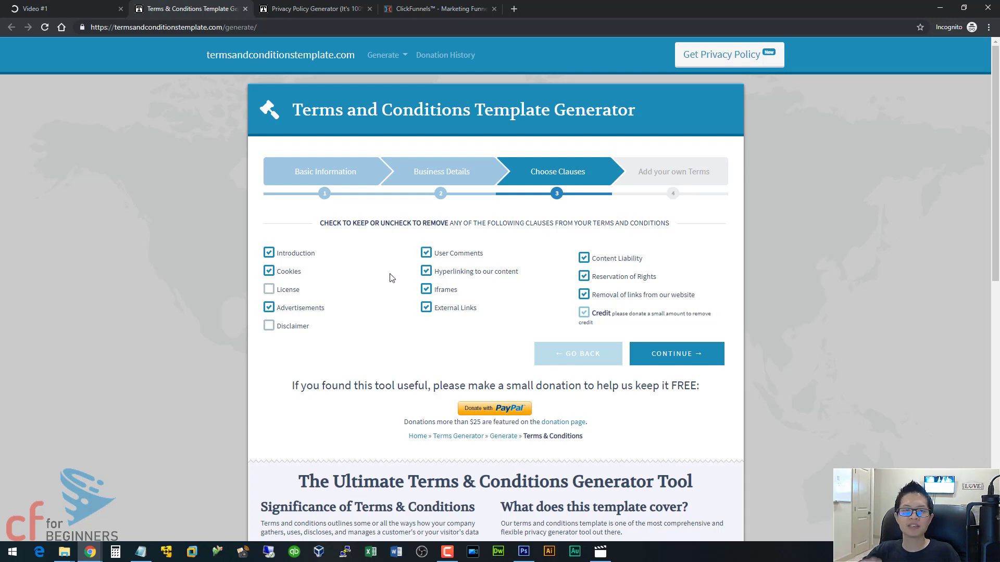
left_click(426, 254)
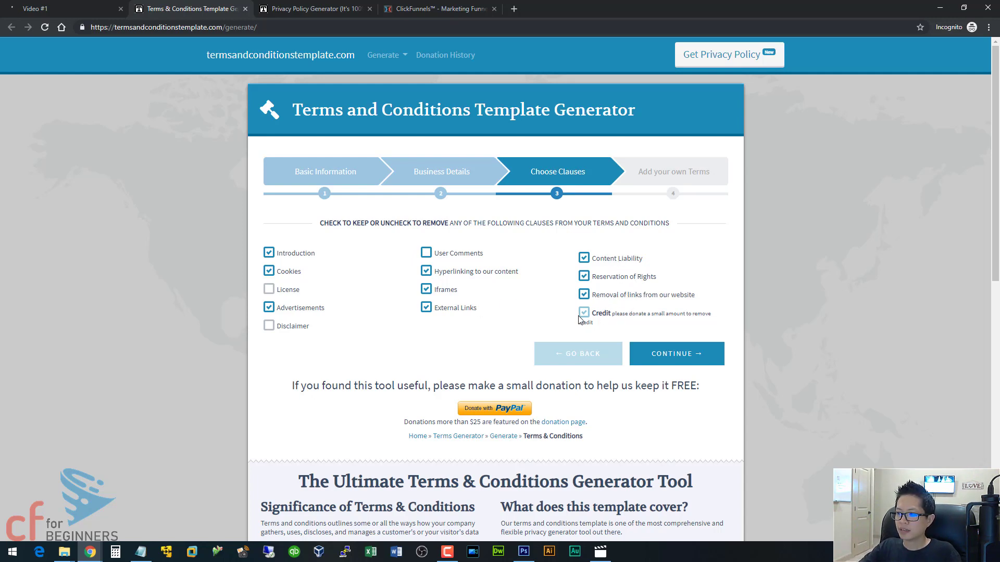
left_click(671, 358)
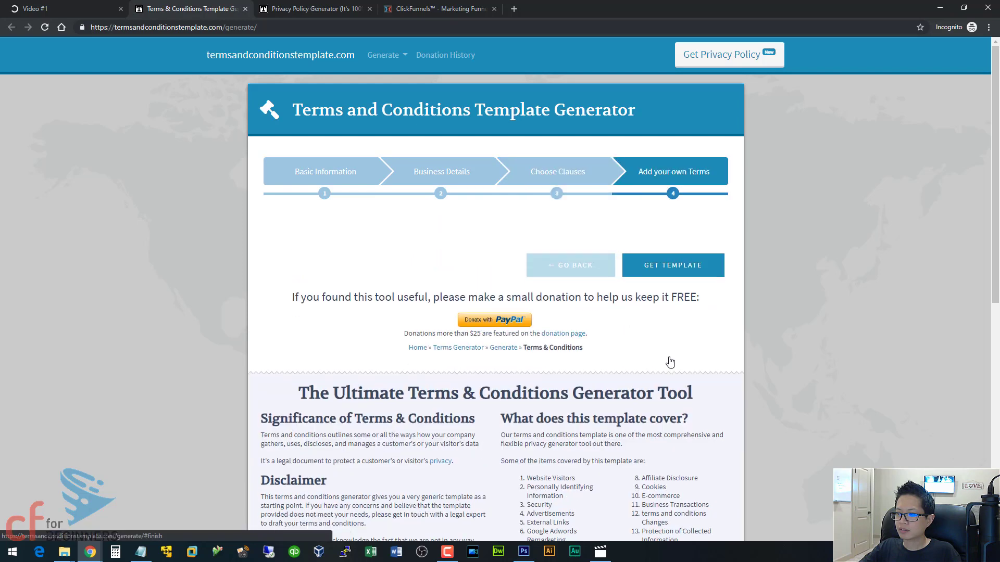
- Enter 'Terms and Conditions' as the title
left_click(360, 242)
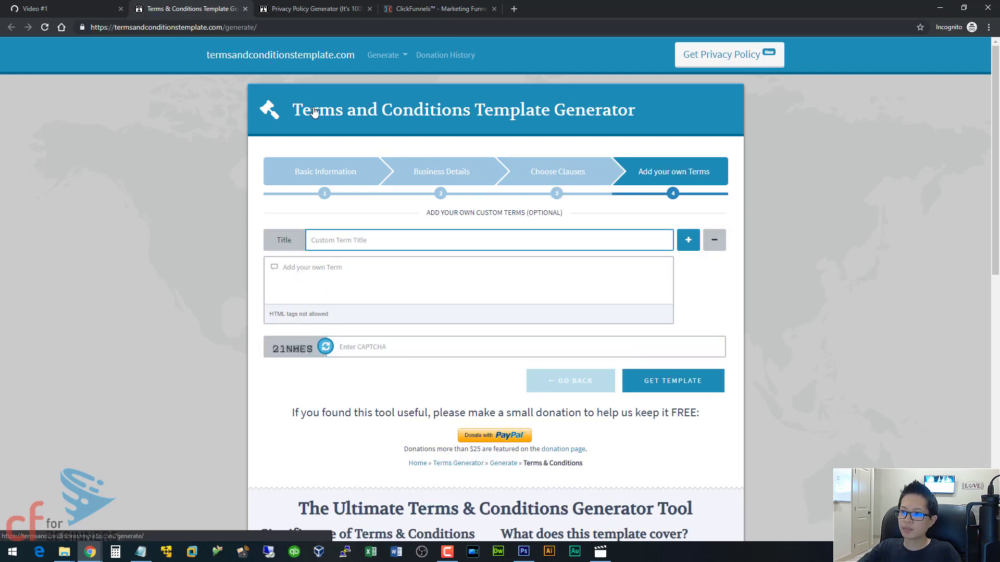
left_click_drag(326, 111, 475, 109)
left_click_drag(475, 110, 366, 105)
left_click(359, 111)
left_click(353, 241)
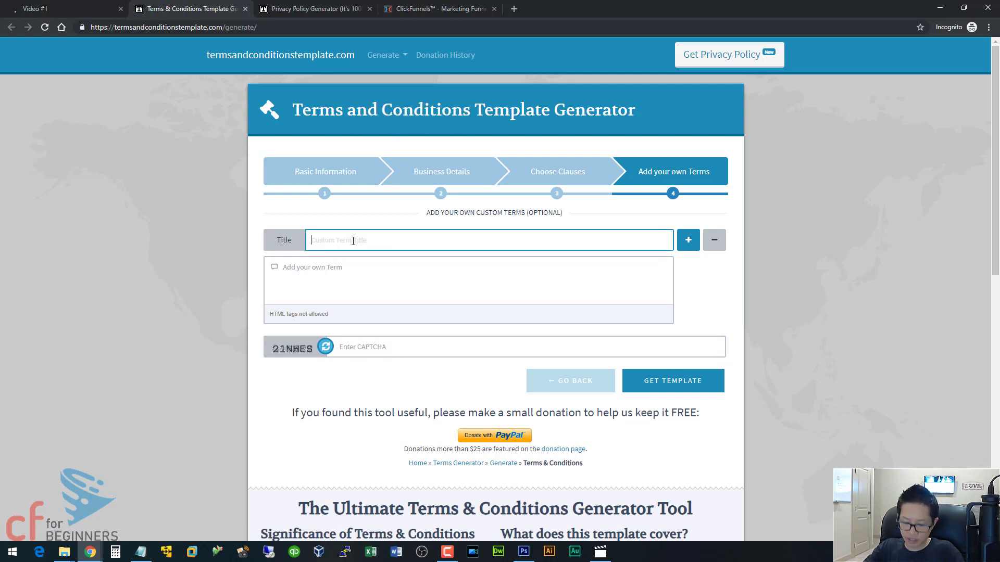
type("Terms an")
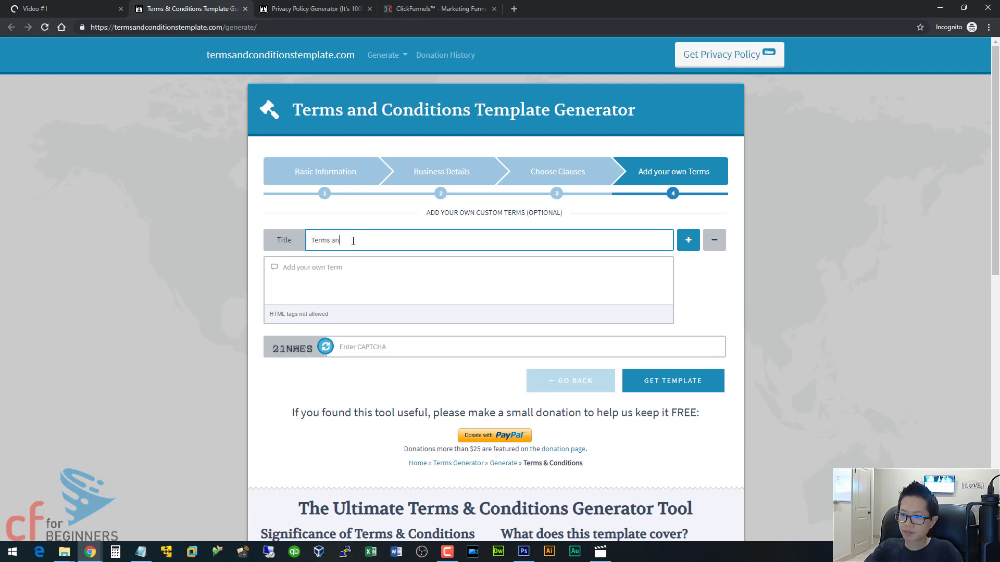
type("d Conditions")
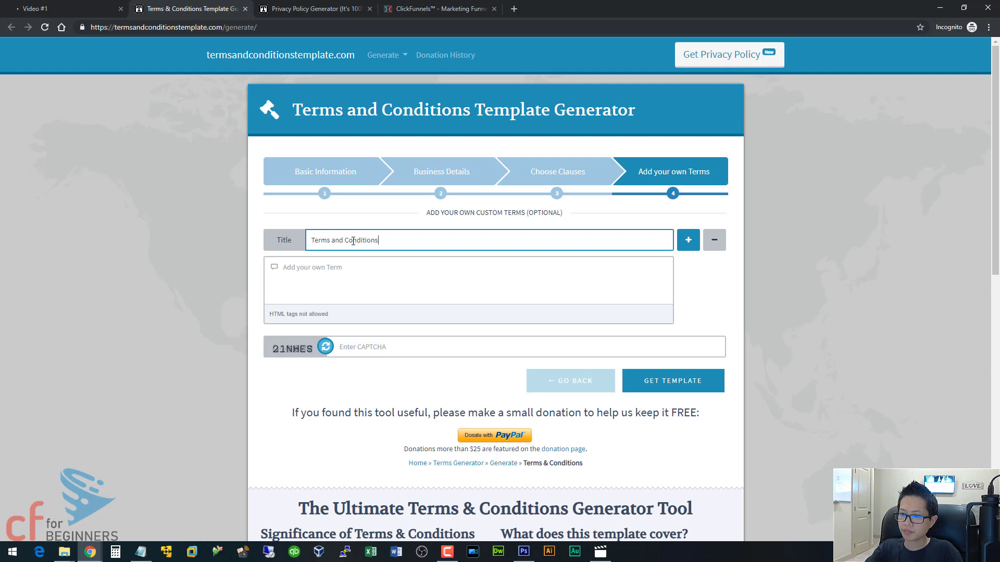
- Enter the CAPTCHA code, retrying with a fresh CAPTCHA image
left_click(662, 384)
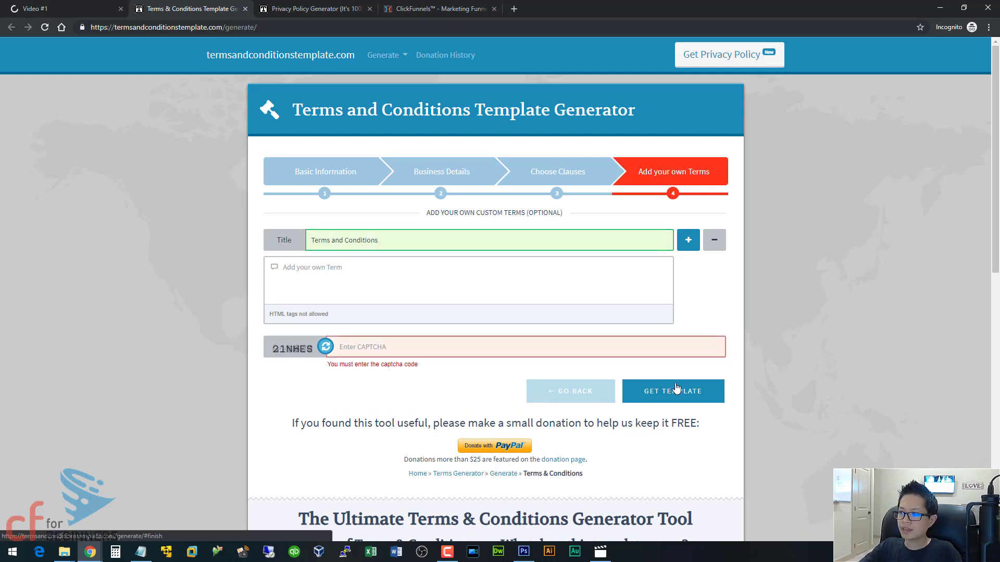
left_click(379, 347)
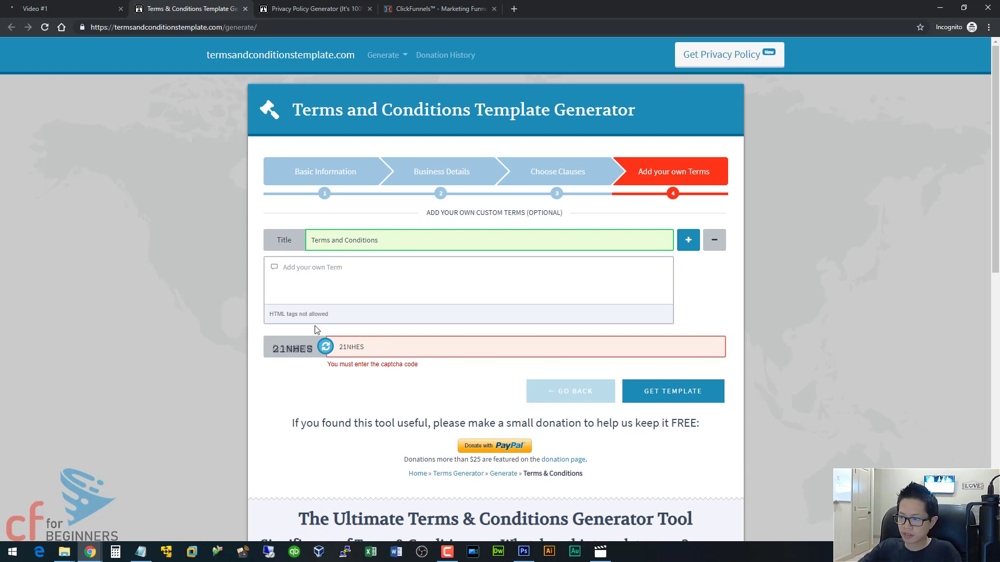
left_click(641, 389)
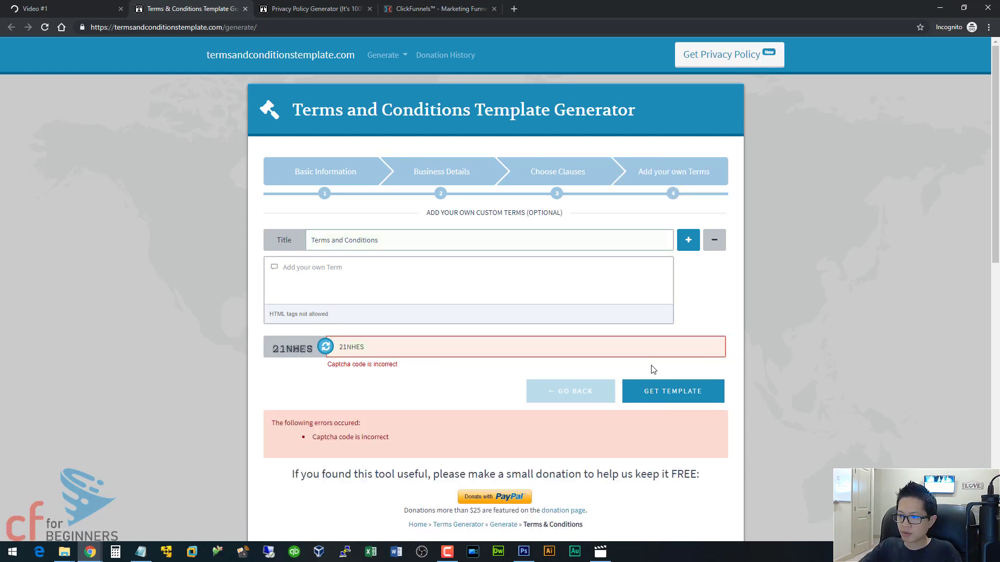
left_click(330, 349)
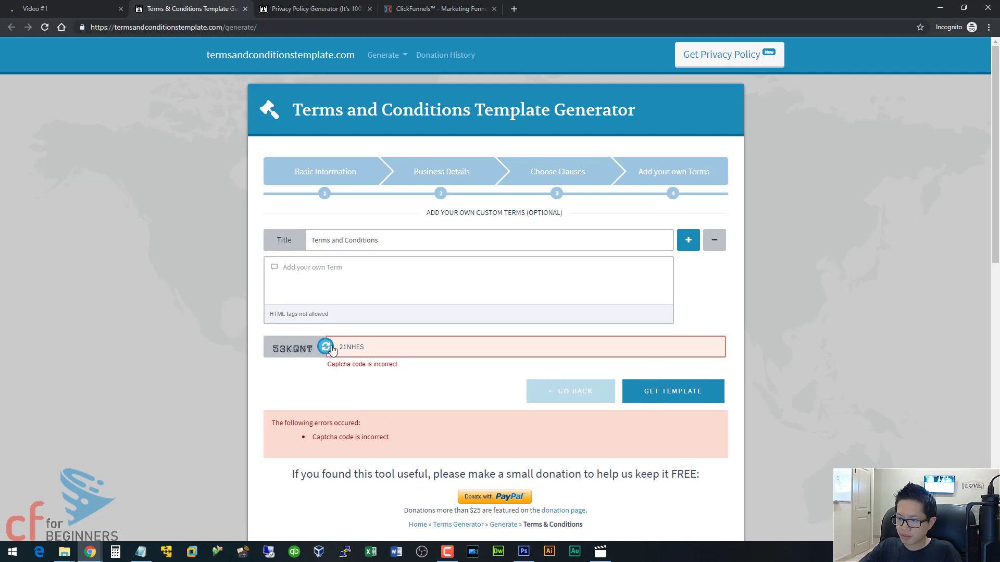
left_click_drag(380, 346, 324, 338)
type("53KQNT")
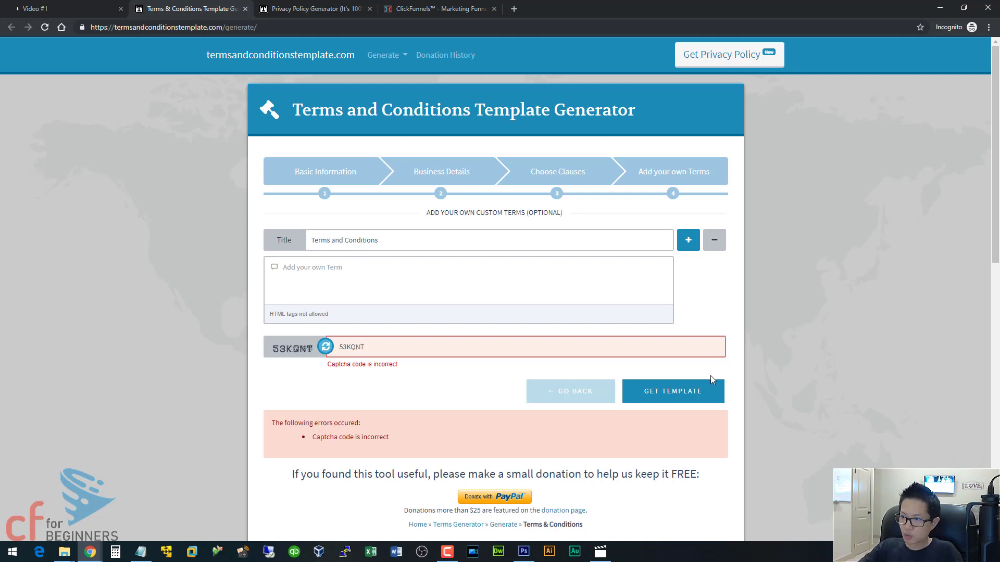
left_click(696, 389)
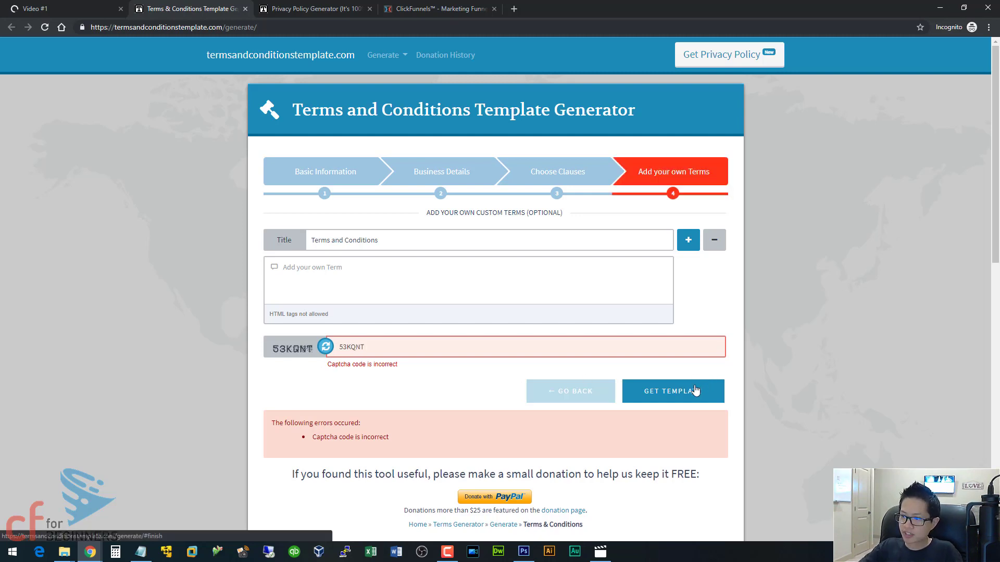
- Remove the custom term, generate the template, and select its entire Raw HTML code
left_click(515, 286)
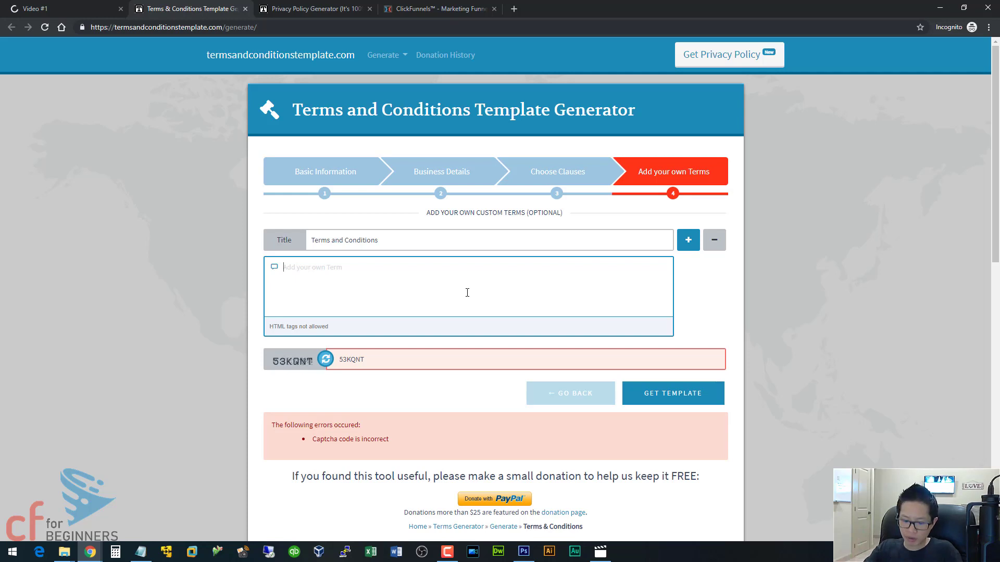
type("Here are my cu")
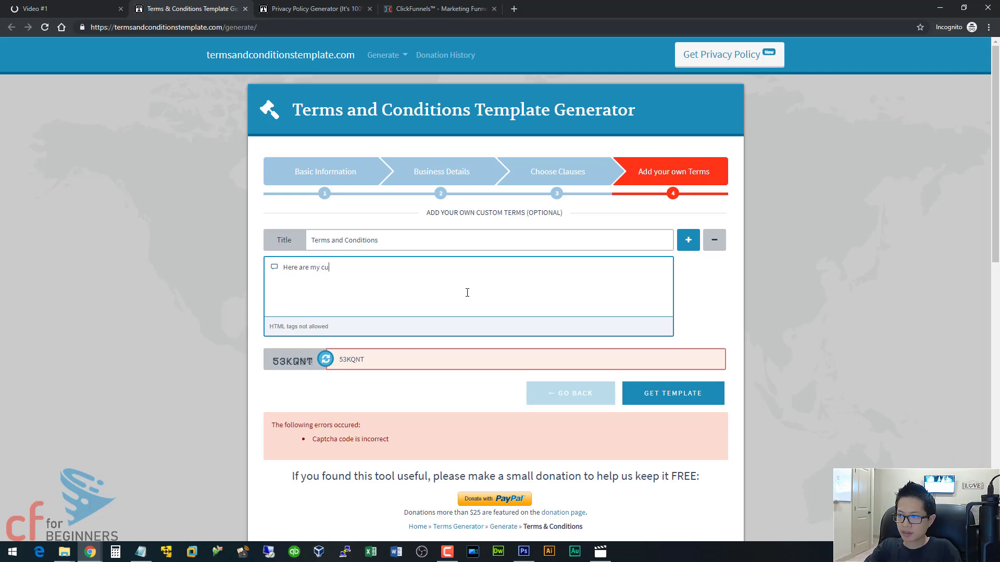
type("stom")
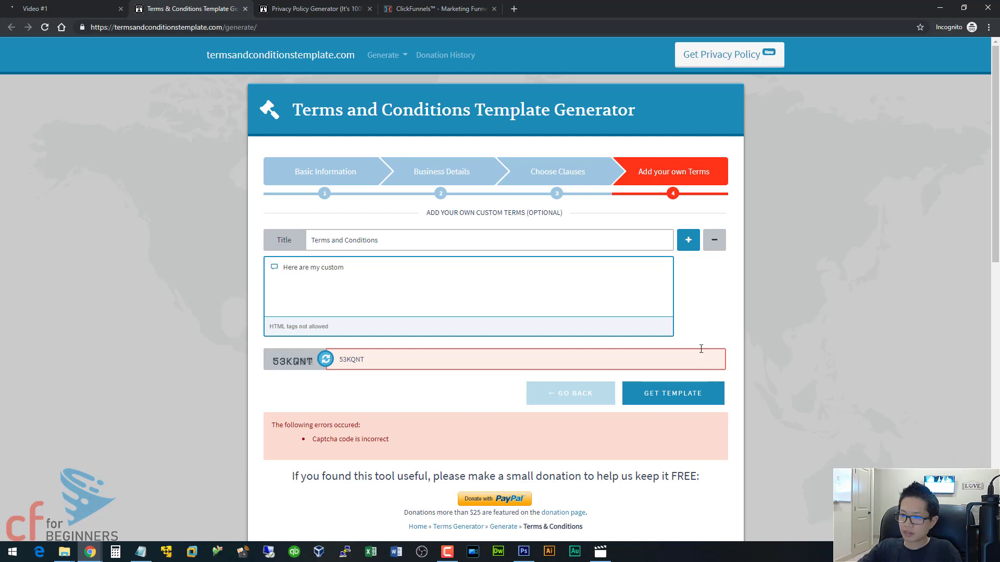
left_click(723, 245)
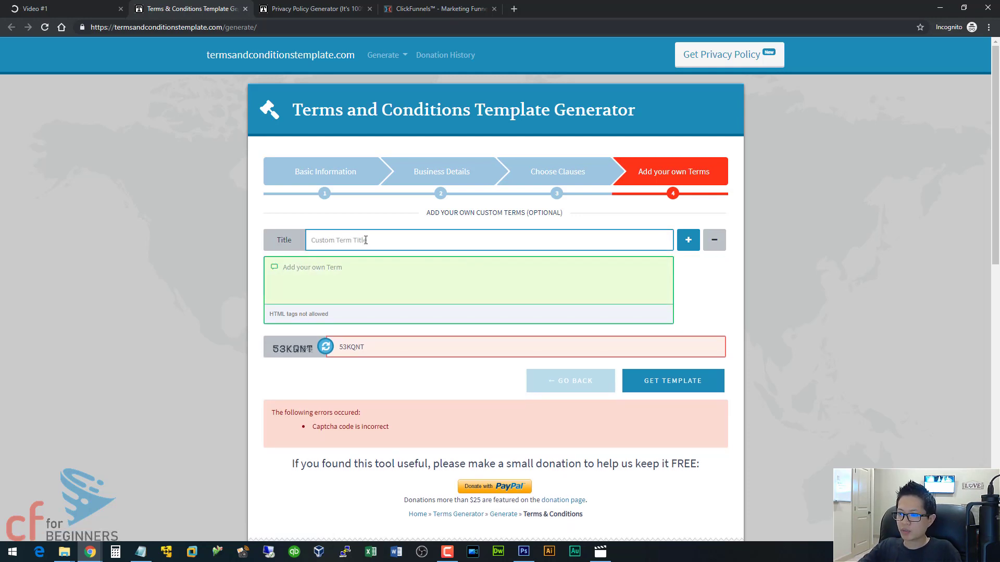
left_click(674, 386)
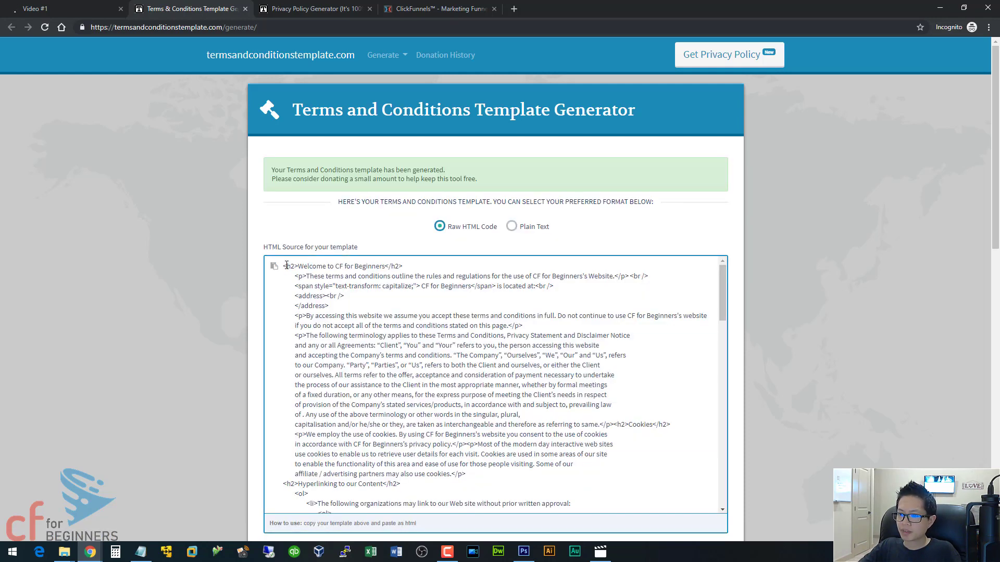
left_click_drag(286, 266, 356, 331)
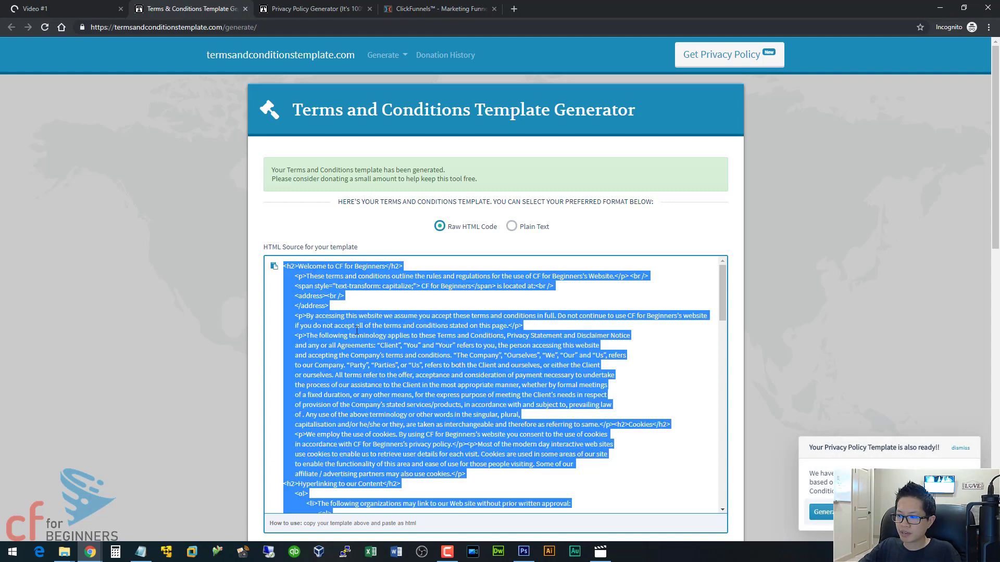
left_click(418, 7)
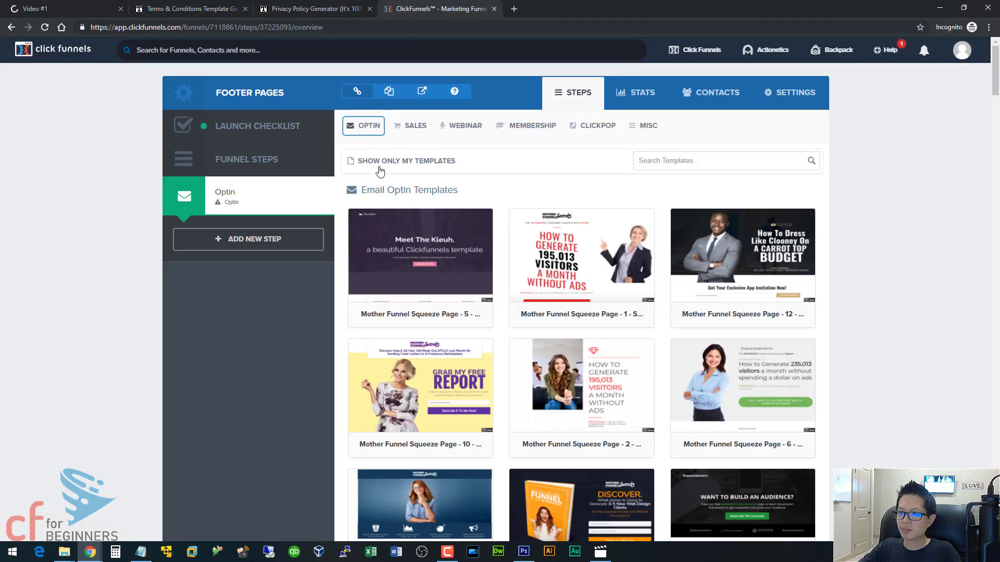
- Scroll the Email Optin templates and pick Optin Blank Start for the Footer Pages Optin step
scroll(734, 250, "down", 8)
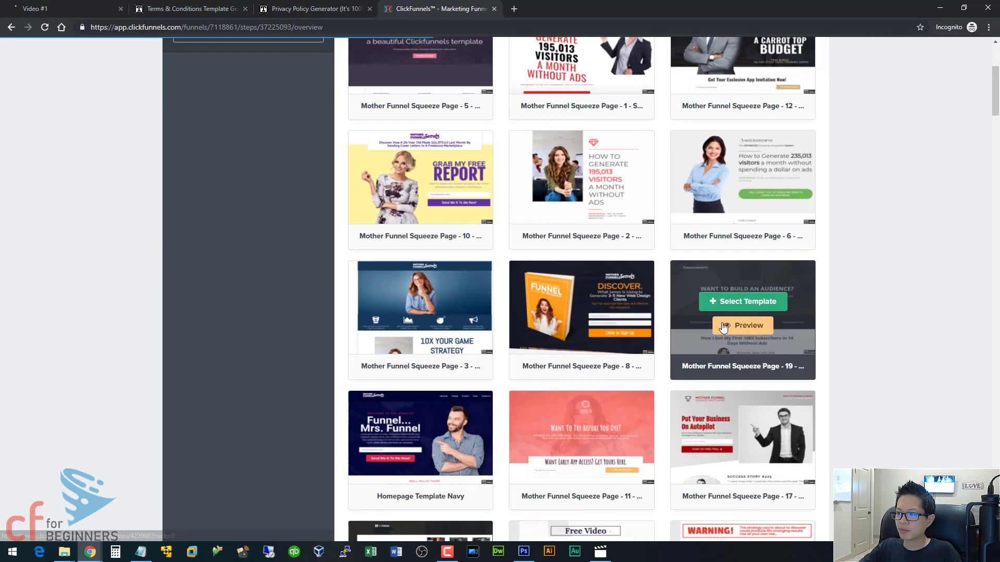
scroll(723, 327, "down", 9)
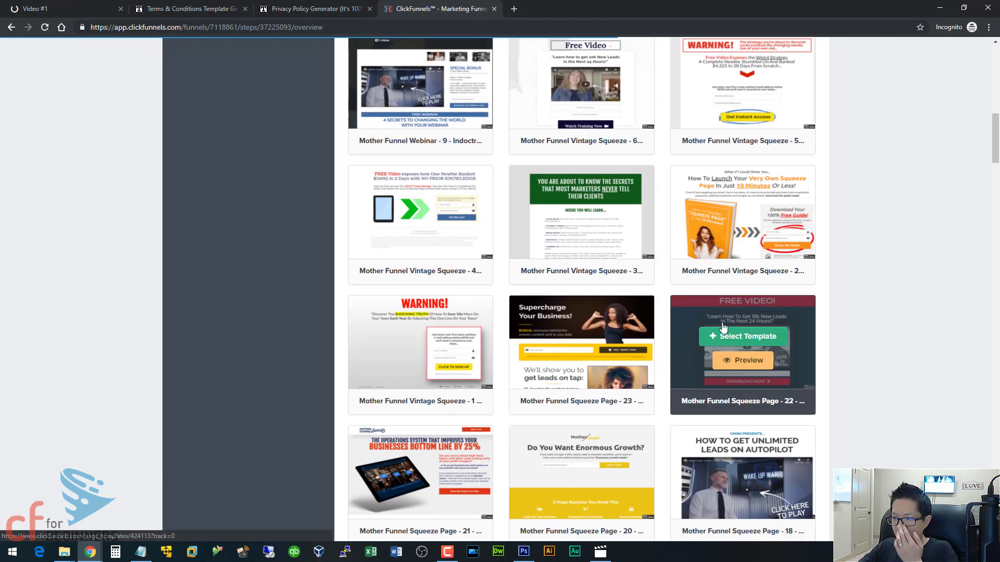
scroll(722, 327, "down", 14)
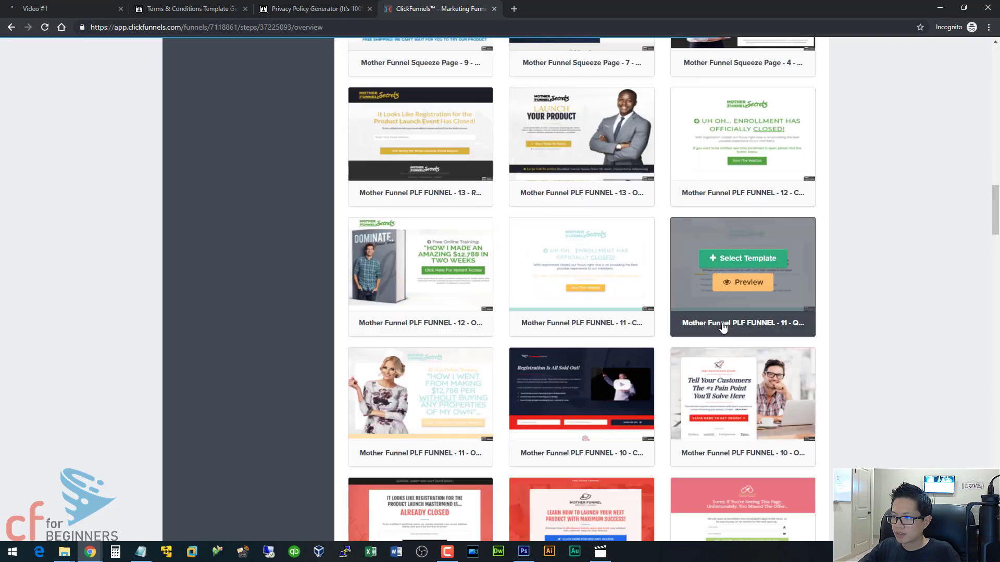
scroll(723, 327, "down", 15)
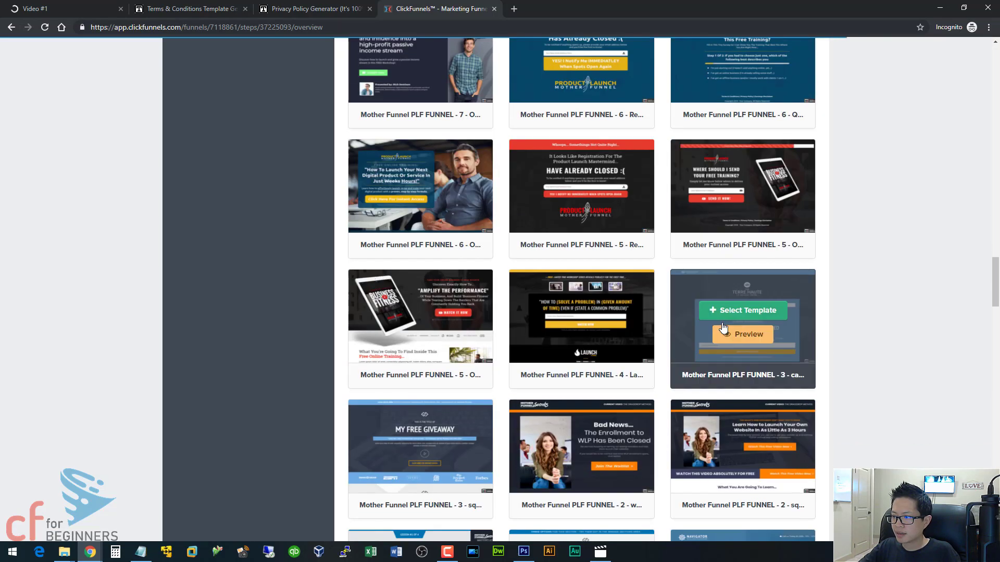
scroll(723, 327, "down", 14)
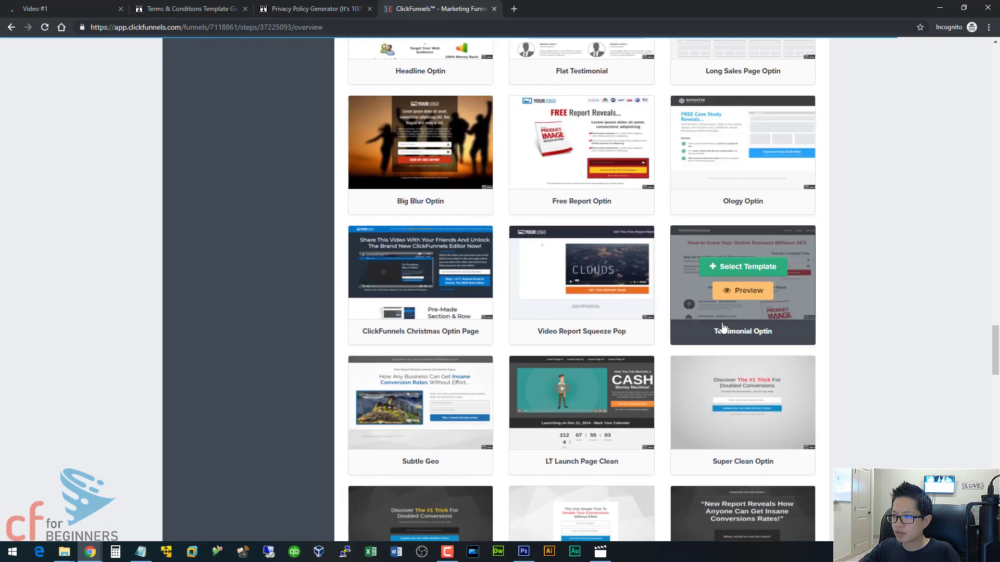
scroll(723, 327, "down", 15)
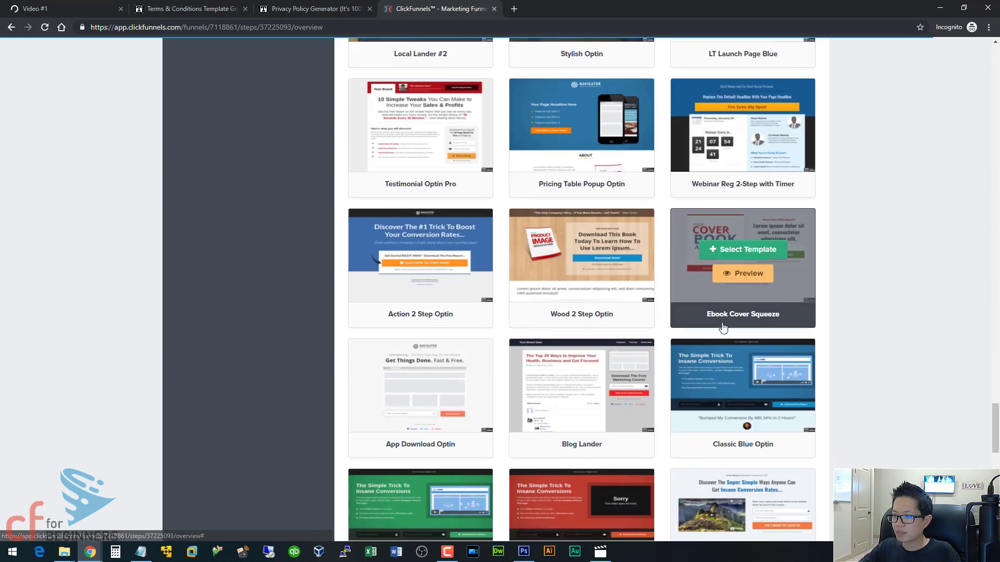
scroll(722, 326, "down", 8)
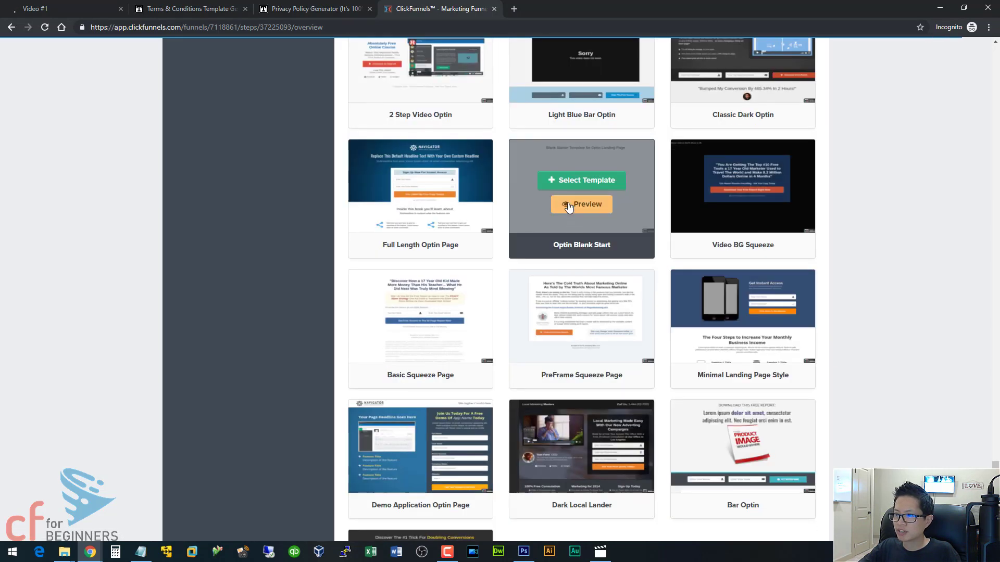
left_click(574, 185)
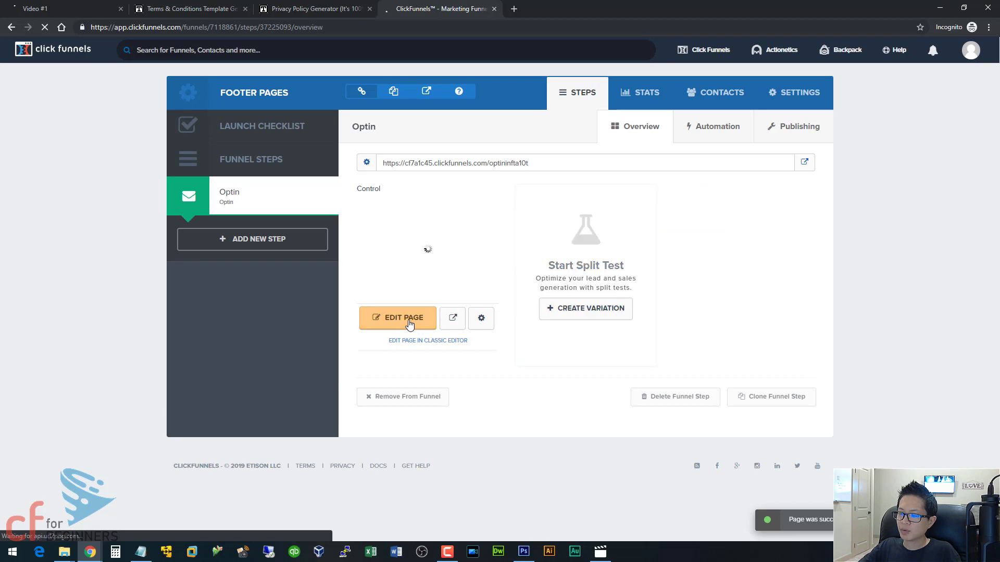
- Add a Custom JS/HTML element under the headline and paste the terms HTML into its code editor
left_click(407, 322)
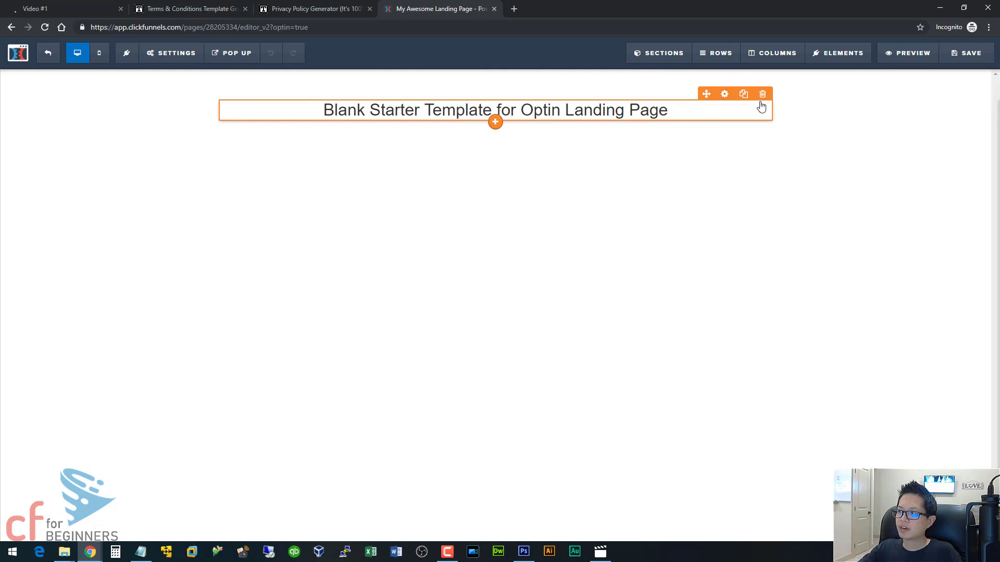
left_click(494, 122)
scroll(834, 364, "down", 10)
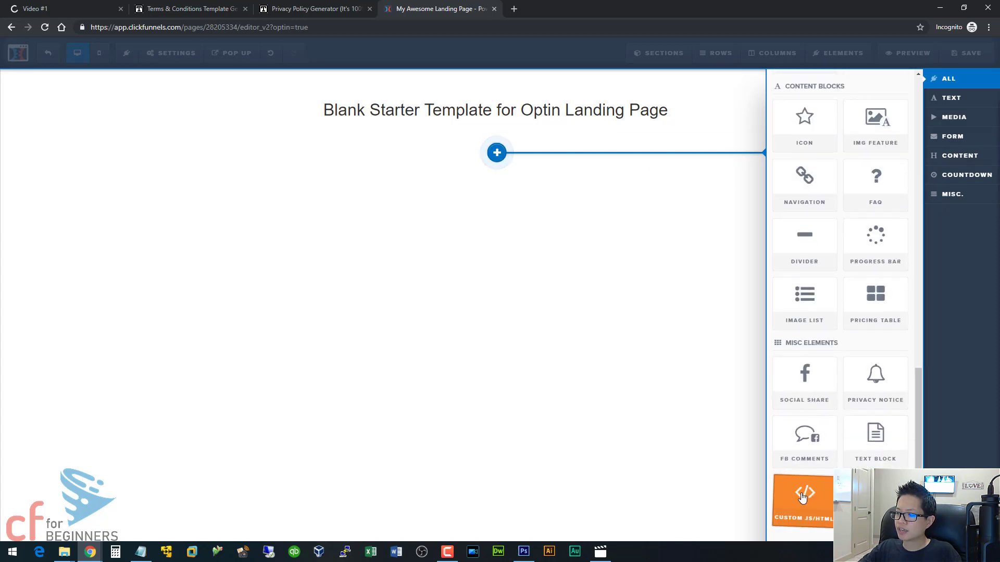
left_click(802, 489)
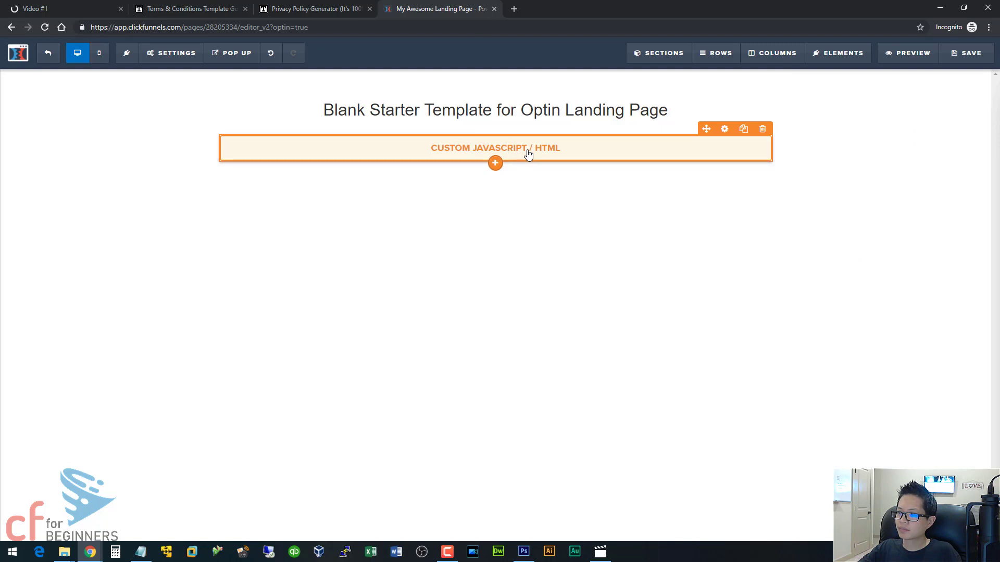
left_click(527, 155)
left_click(870, 169)
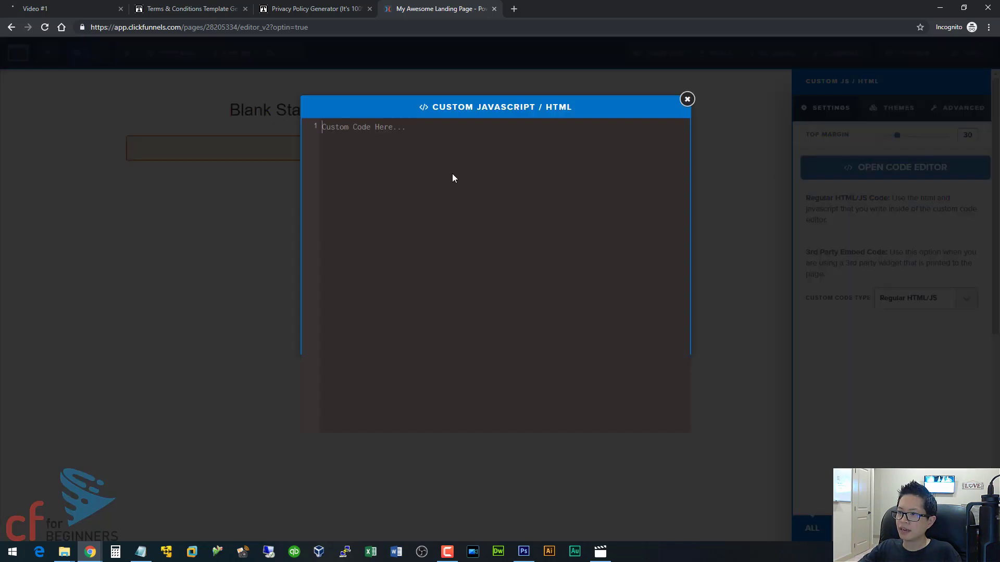
key("ctrl+v")
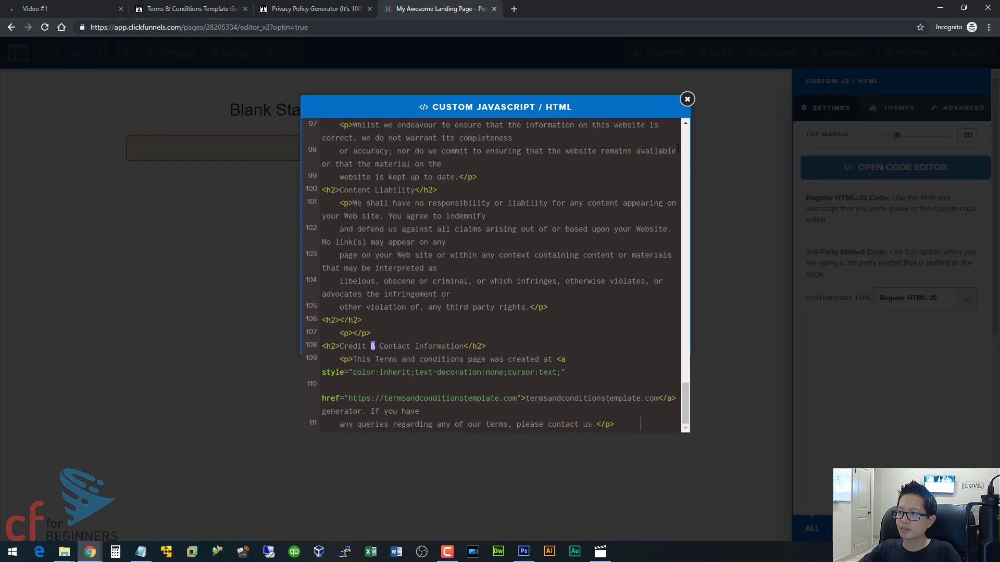
left_click(687, 99)
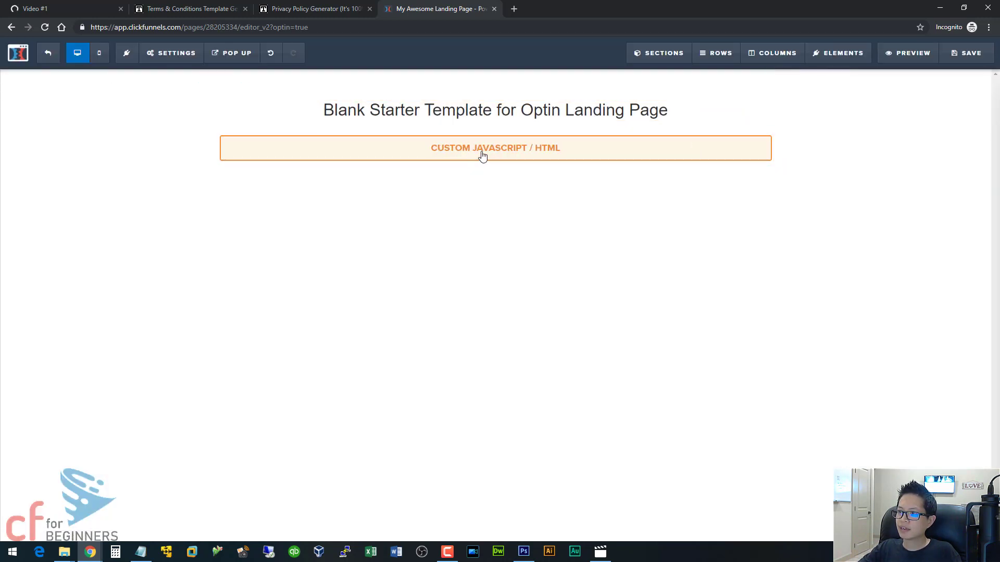
- Set the SEO title to 'Terms and Conditions', empty Description, Keywords and Author, and save
left_click(962, 60)
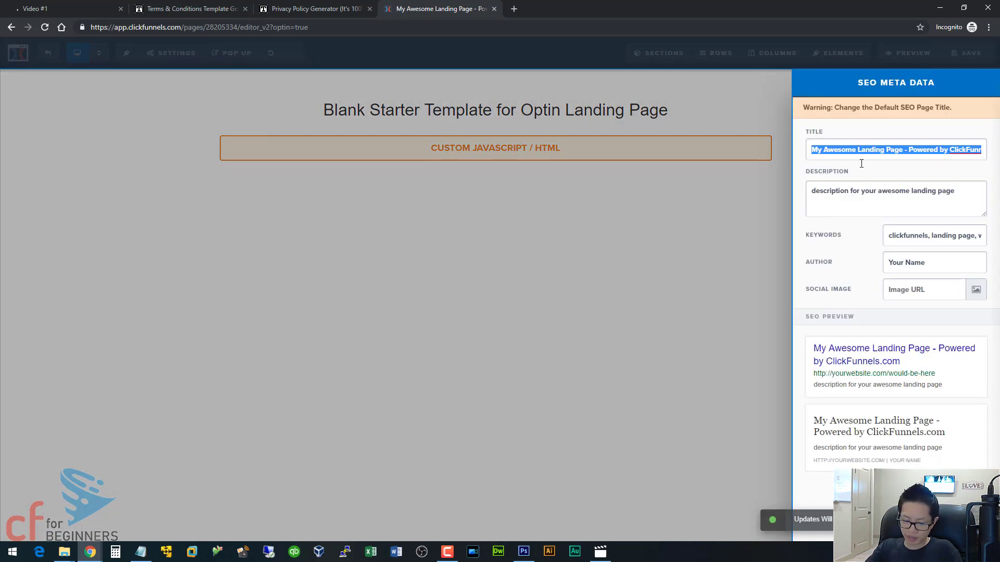
type("Terms and Co")
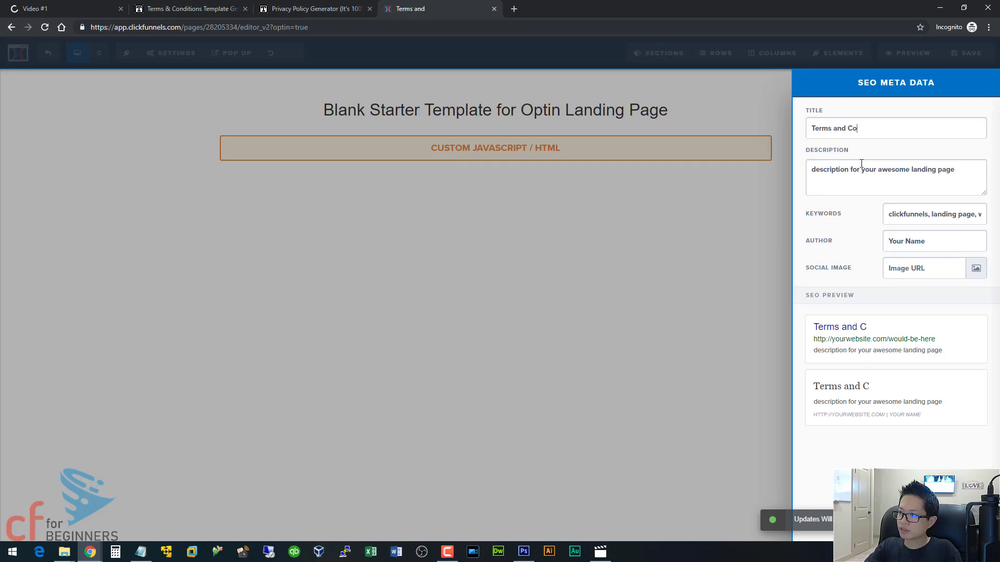
type("nditions")
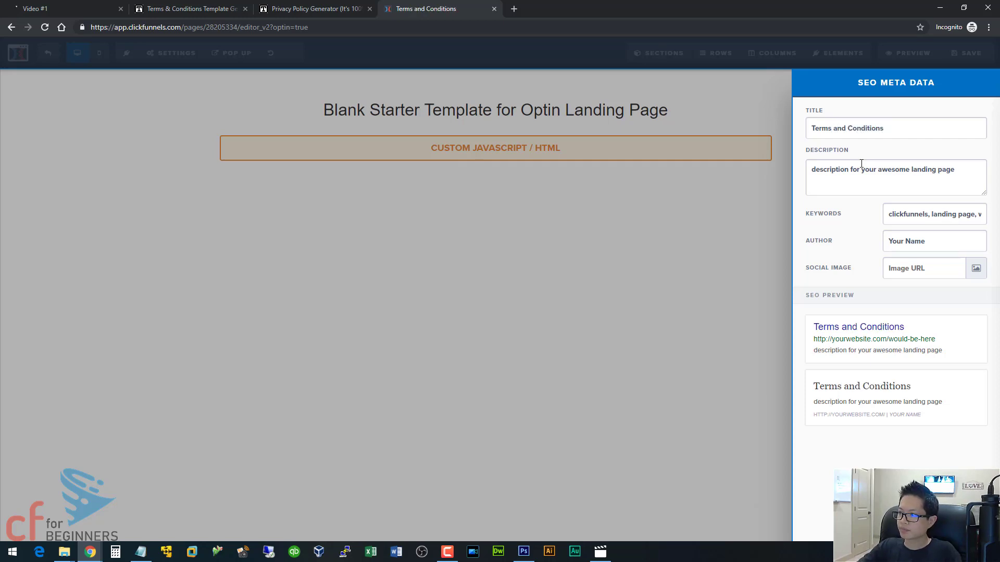
triple_click(861, 163)
key("BackSpace")
triple_click(918, 210)
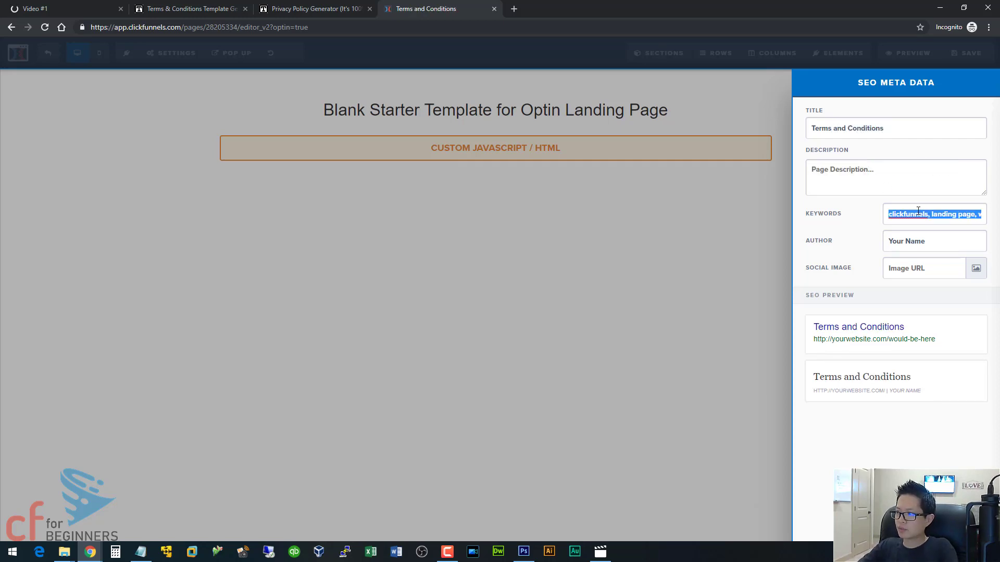
key("BackSpace")
triple_click(916, 241)
key("BackSpace")
left_click(971, 59)
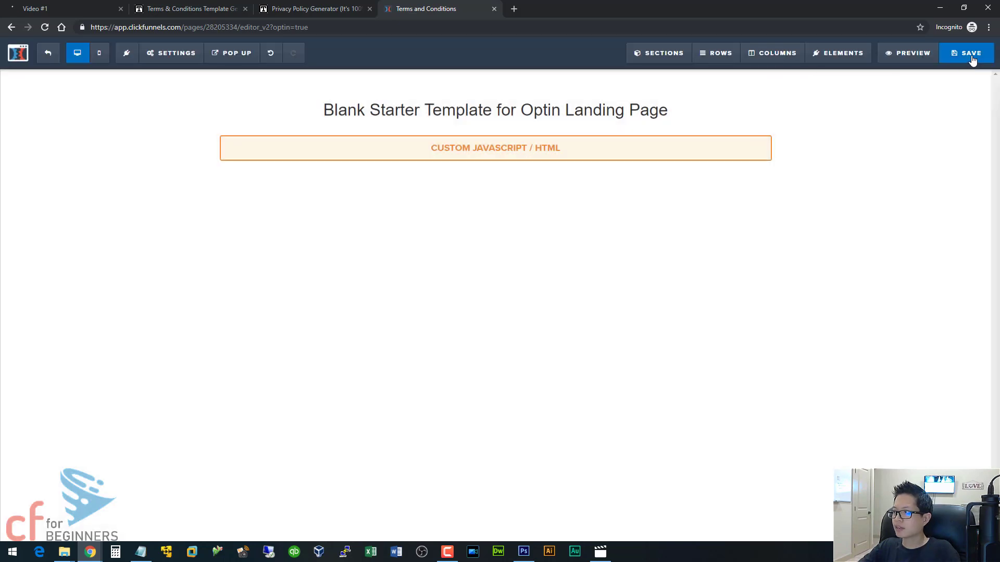
left_click(971, 54)
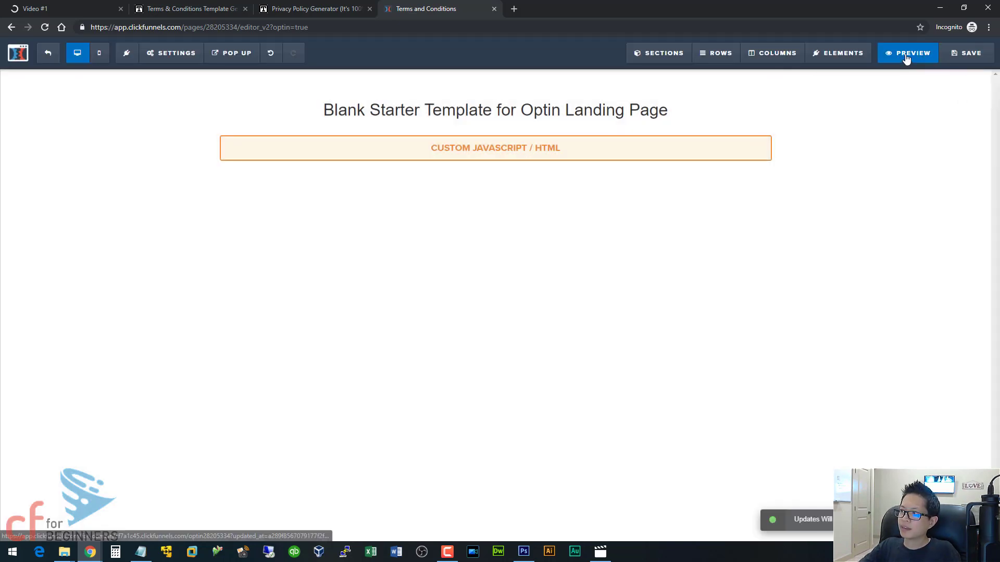
- Preview the rendered terms page, then close it and exit to the funnel overview
left_click(906, 55)
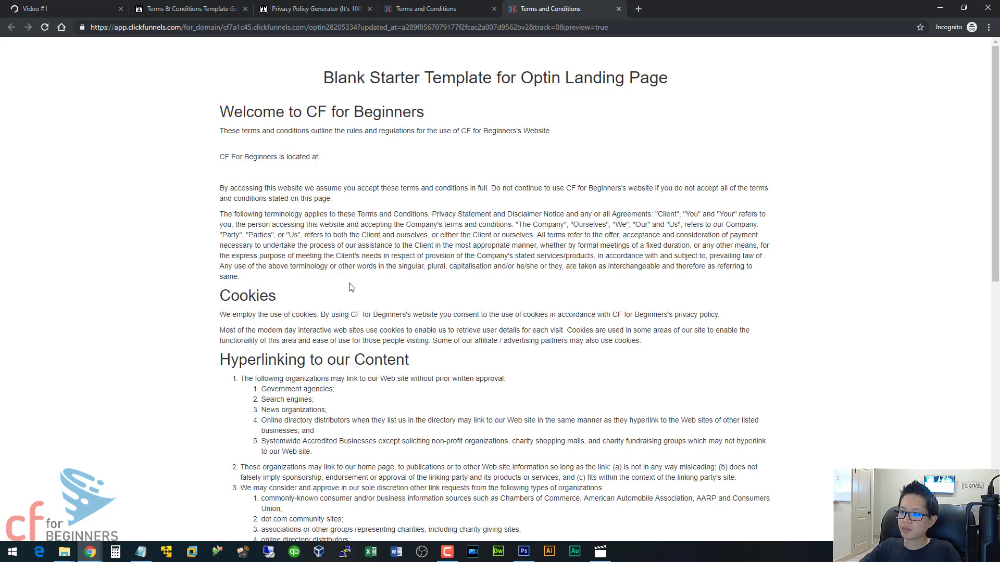
scroll(350, 287, "down", 15)
scroll(350, 284, "up", 15)
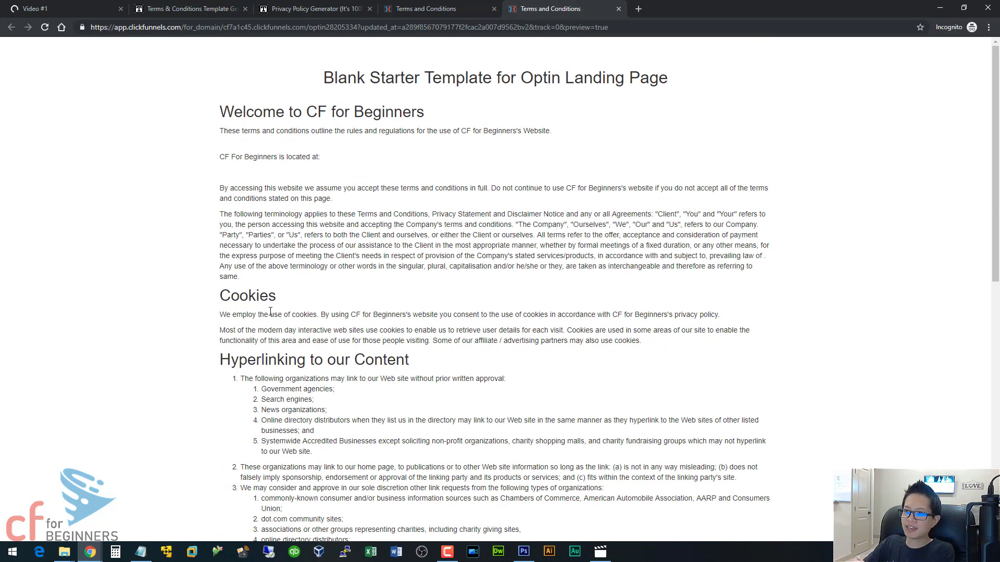
left_click(618, 9)
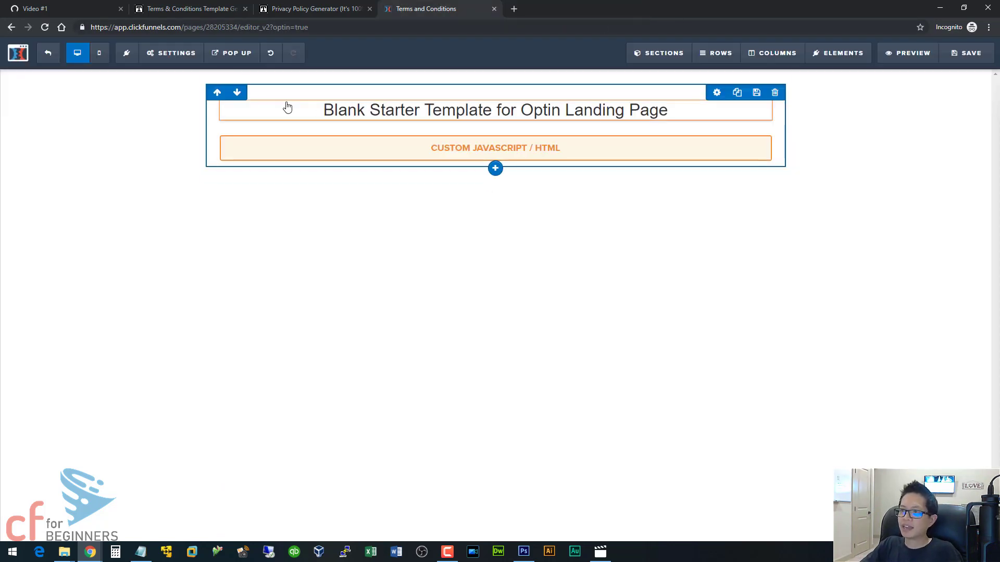
left_click(48, 52)
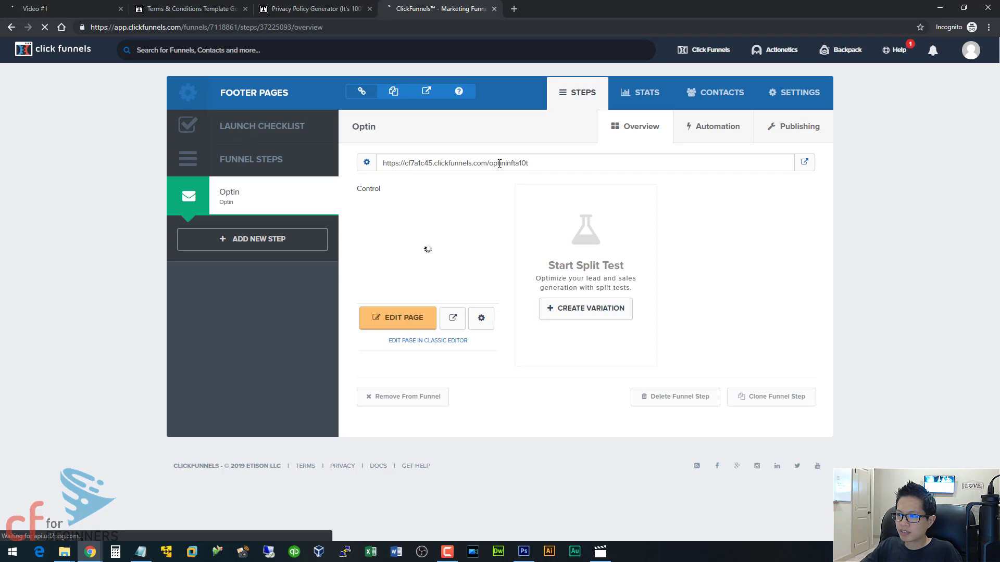
- Choose go.cfforbeginners.com as the funnel's domain in Settings and save the settings
left_click(794, 94)
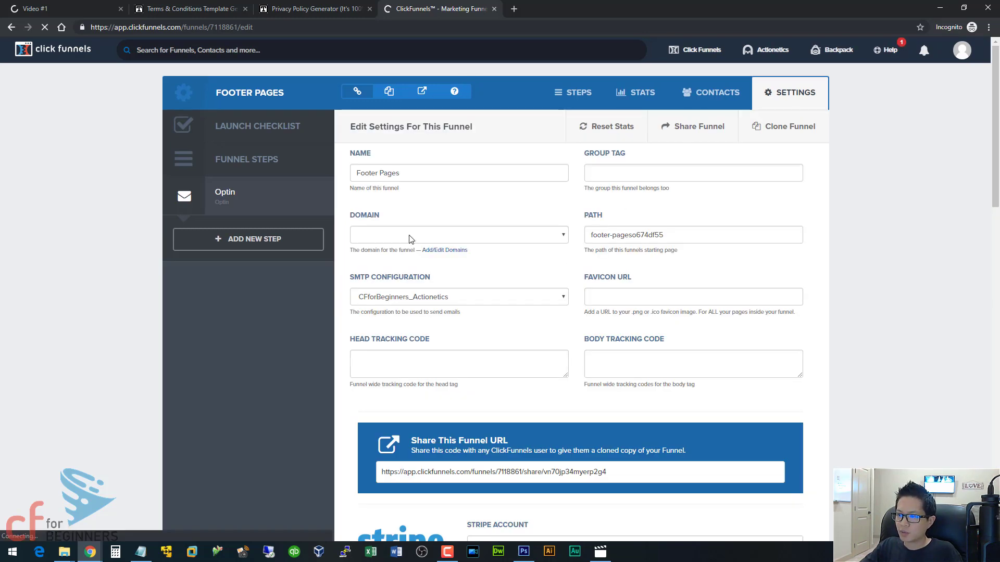
left_click(558, 237)
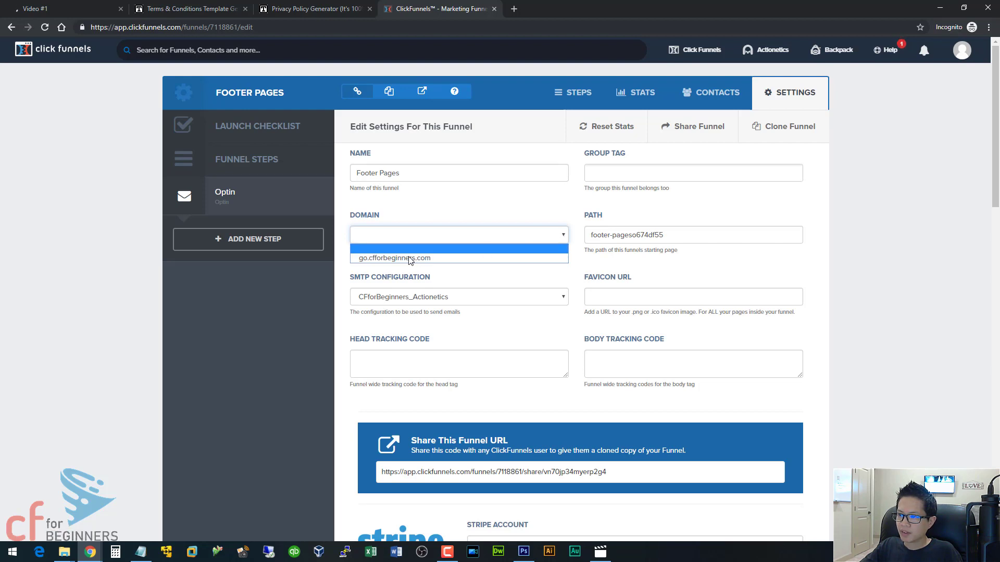
left_click(411, 258)
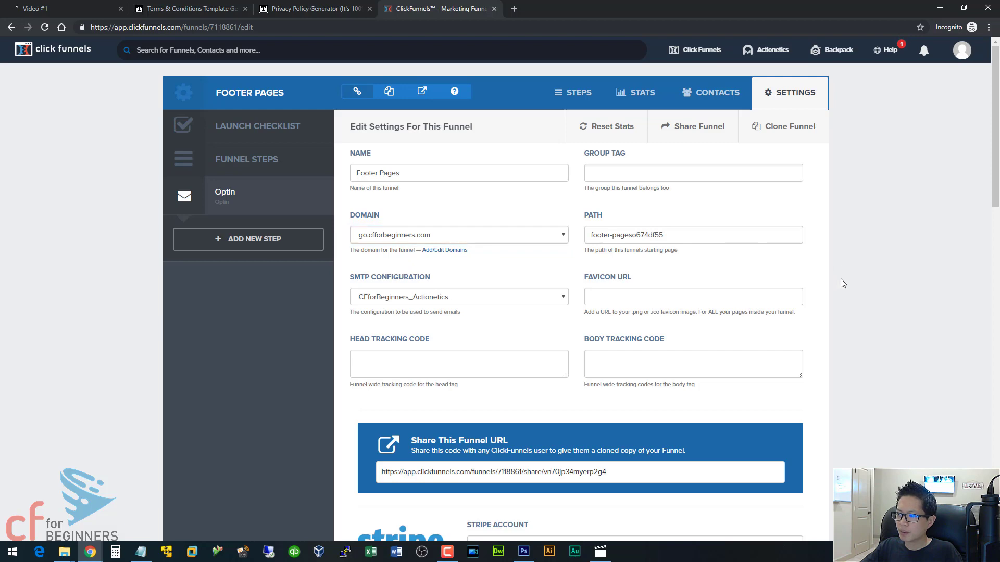
scroll(840, 279, "down", 15)
scroll(840, 281, "down", 3)
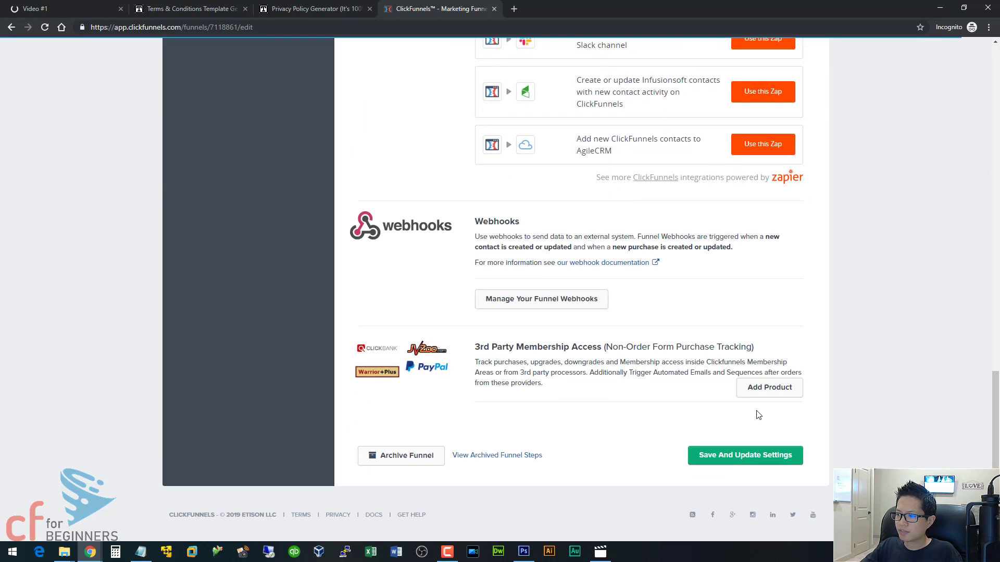
left_click(798, 456)
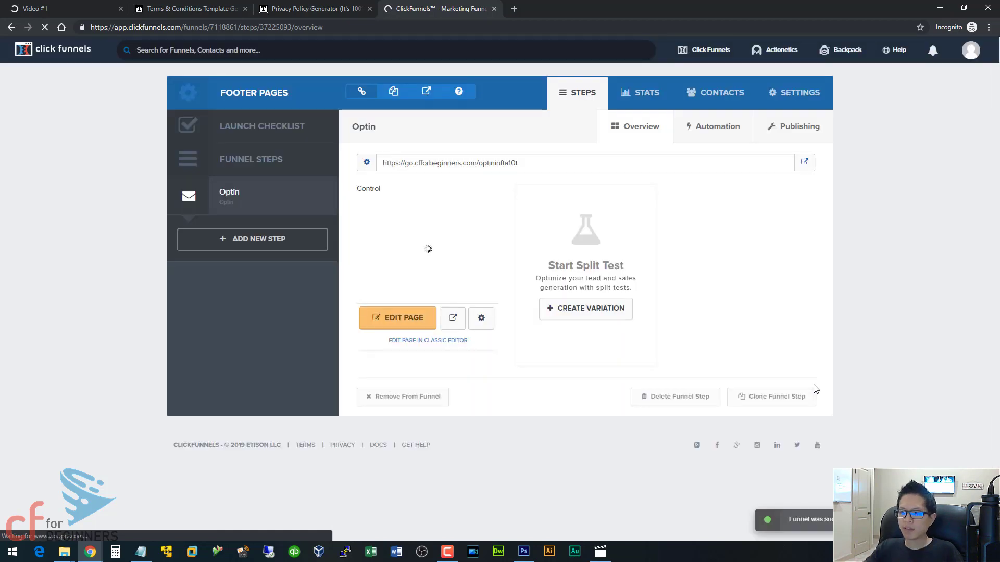
- Change the Optin step's path to termsandconditions and update the funnel step
left_click(807, 133)
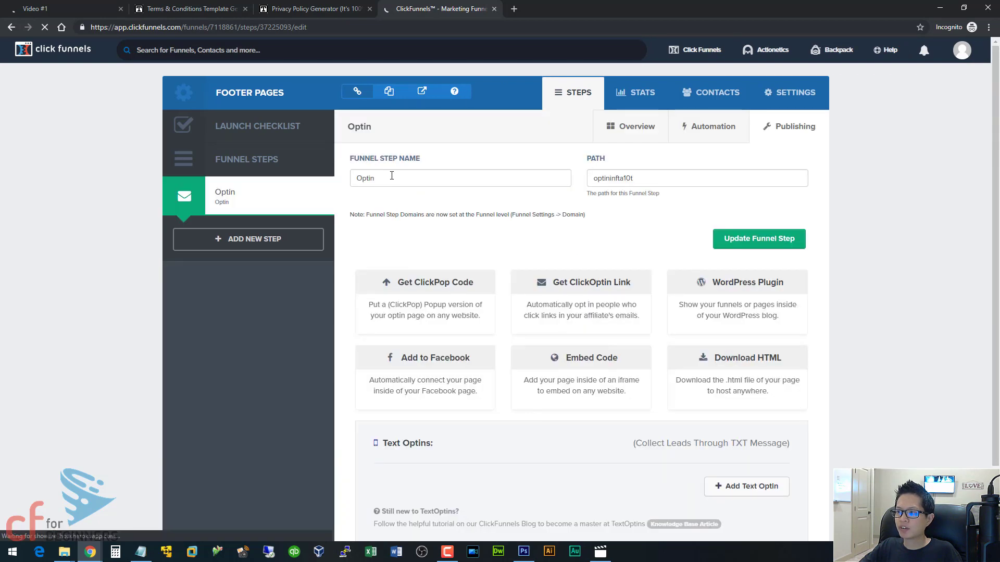
double_click(622, 178)
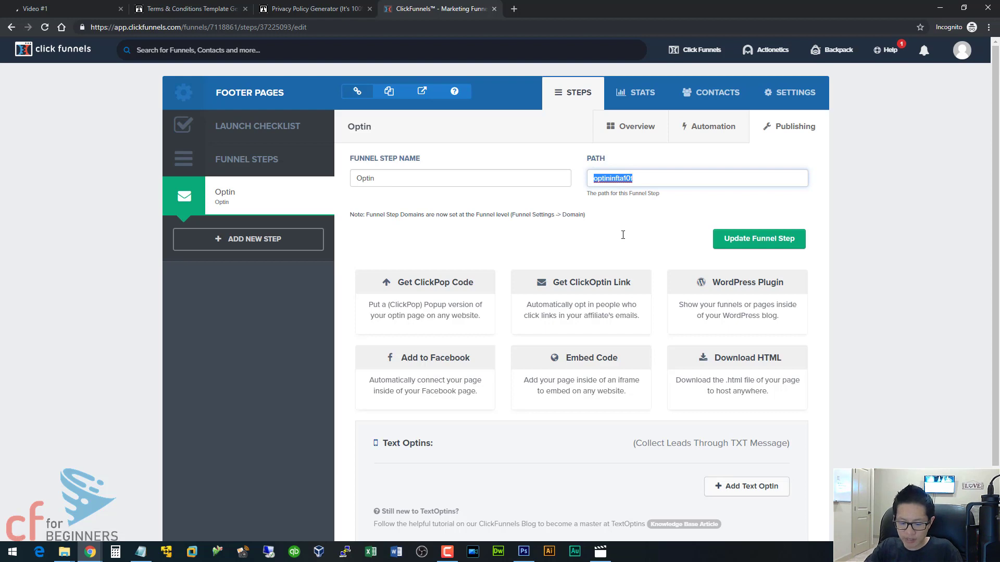
type("termsandconditions")
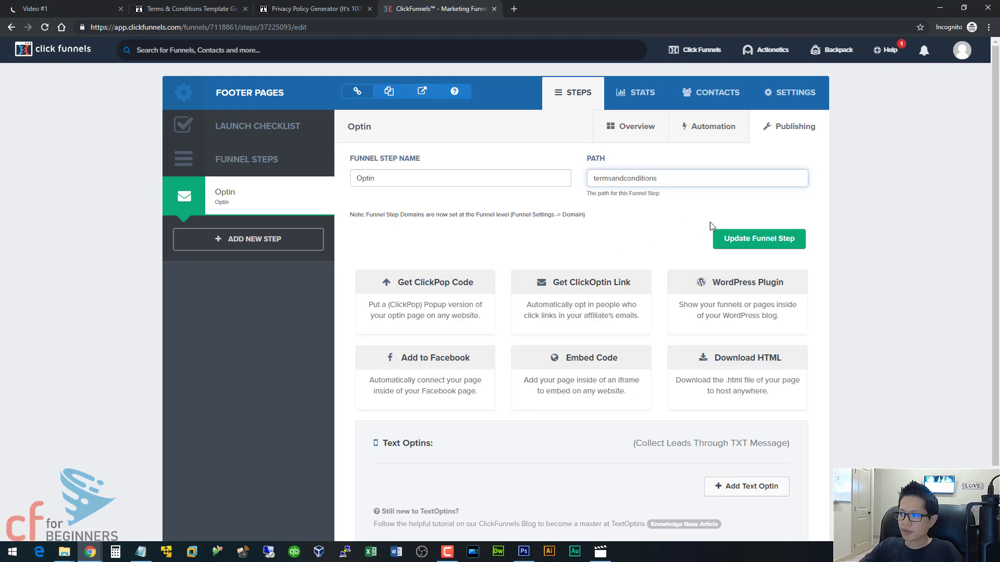
left_click(739, 240)
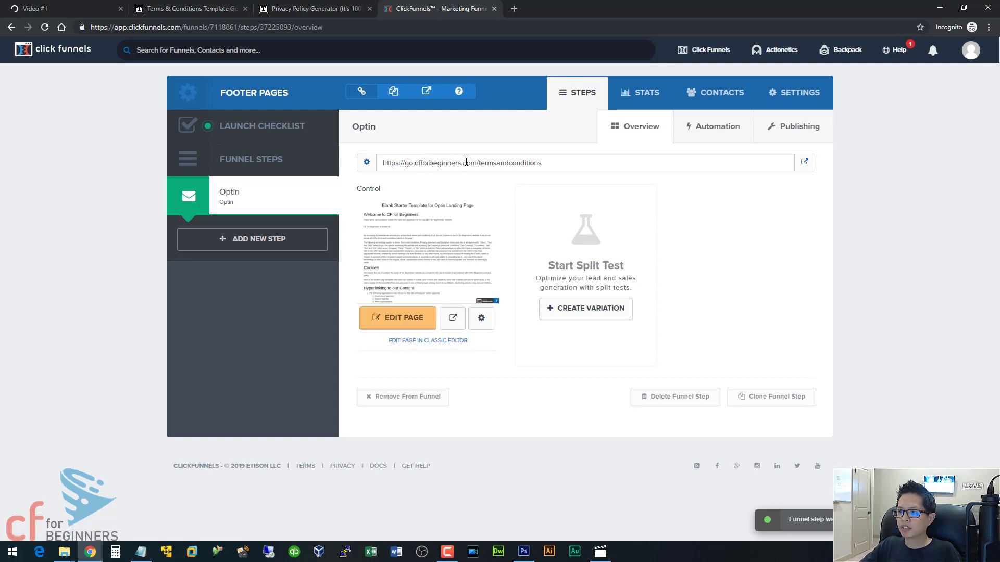
- Copy the step URL and select the Terms & Conditions text in the Video #1 footer
left_click_drag(543, 165, 383, 161)
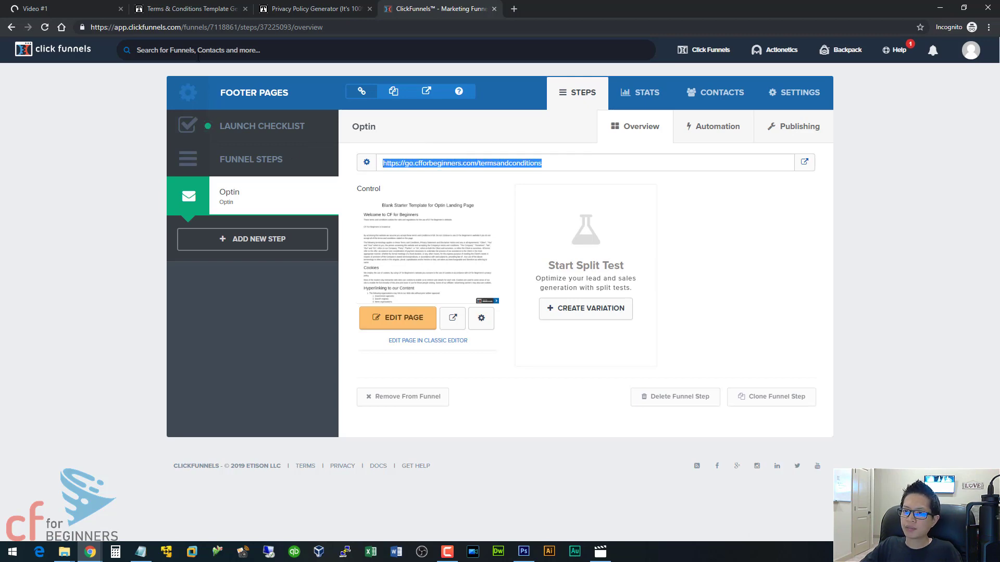
left_click(195, 10)
left_click(70, 6)
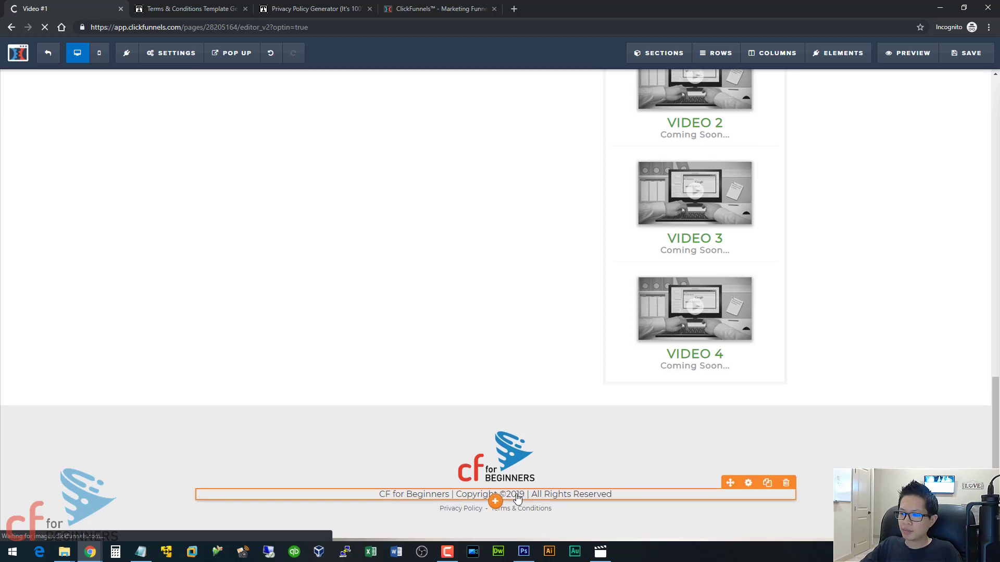
left_click(462, 506)
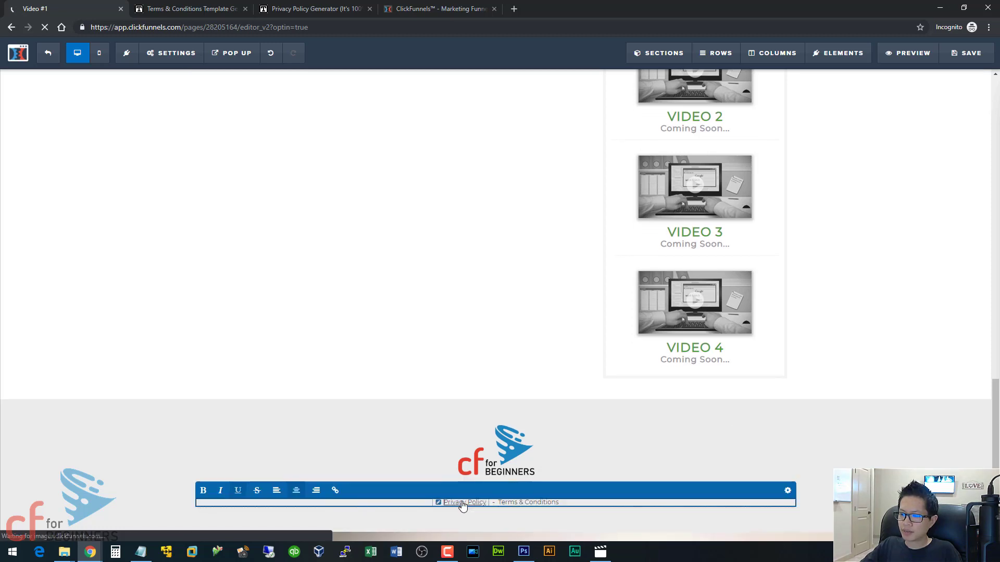
left_click(532, 502)
left_click_drag(559, 504, 455, 504)
left_click(334, 499)
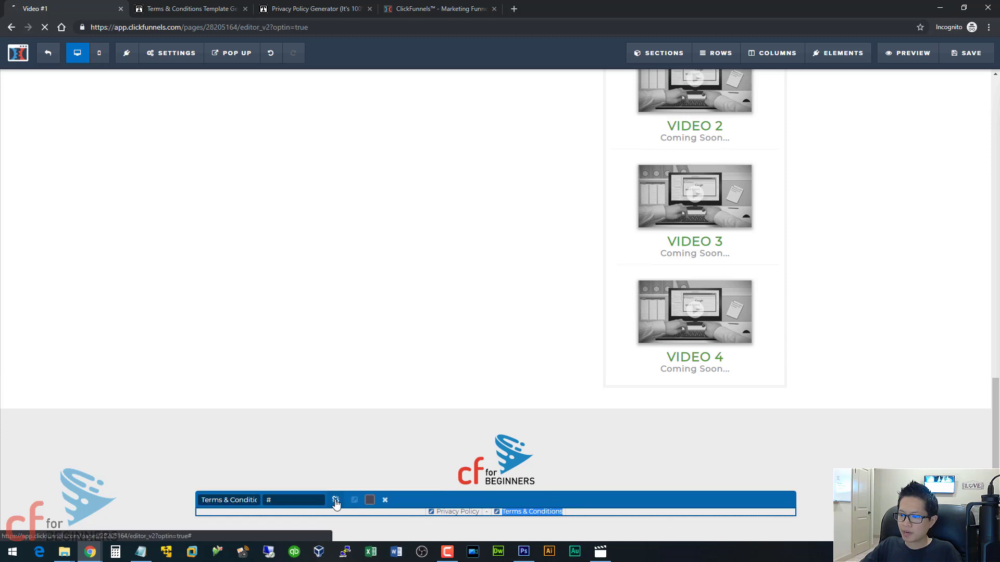
key("ctrl+v")
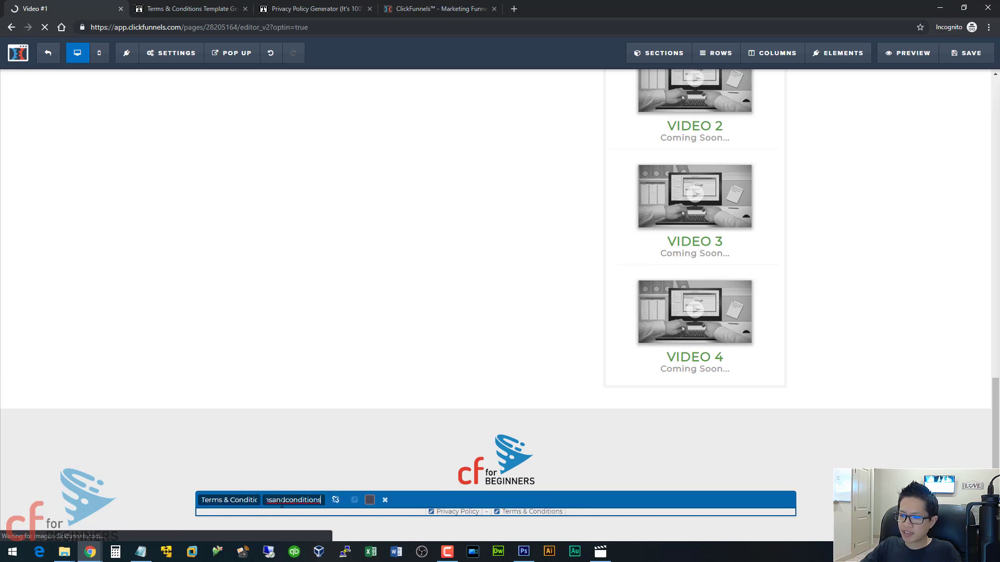
left_click(355, 501)
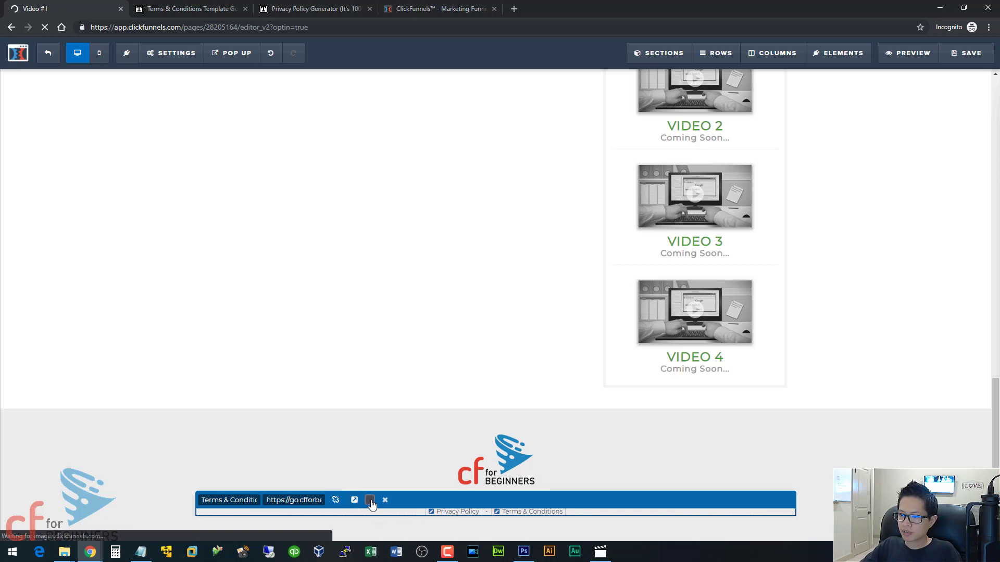
scroll(616, 468, "down", 1)
left_click(616, 459)
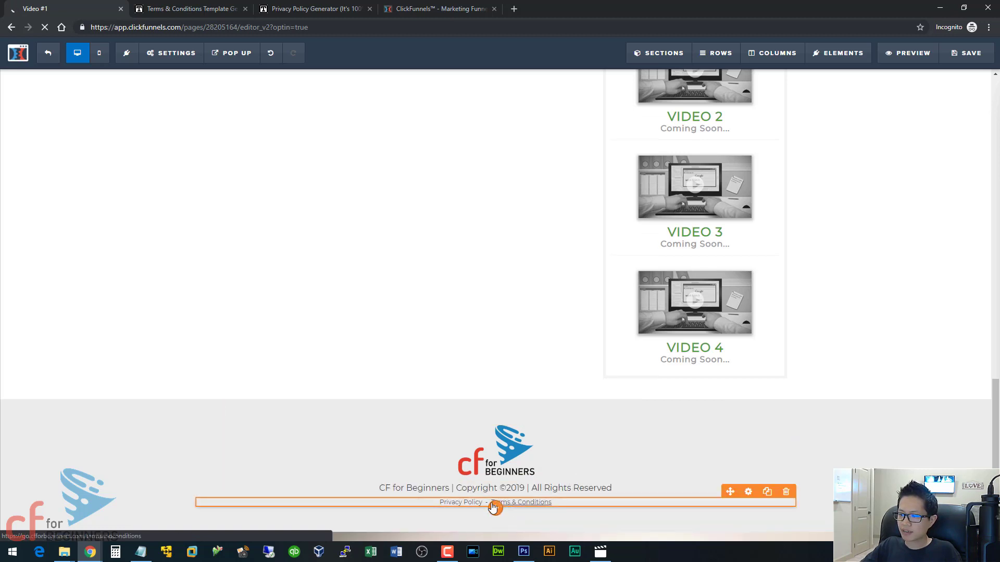
left_click(335, 6)
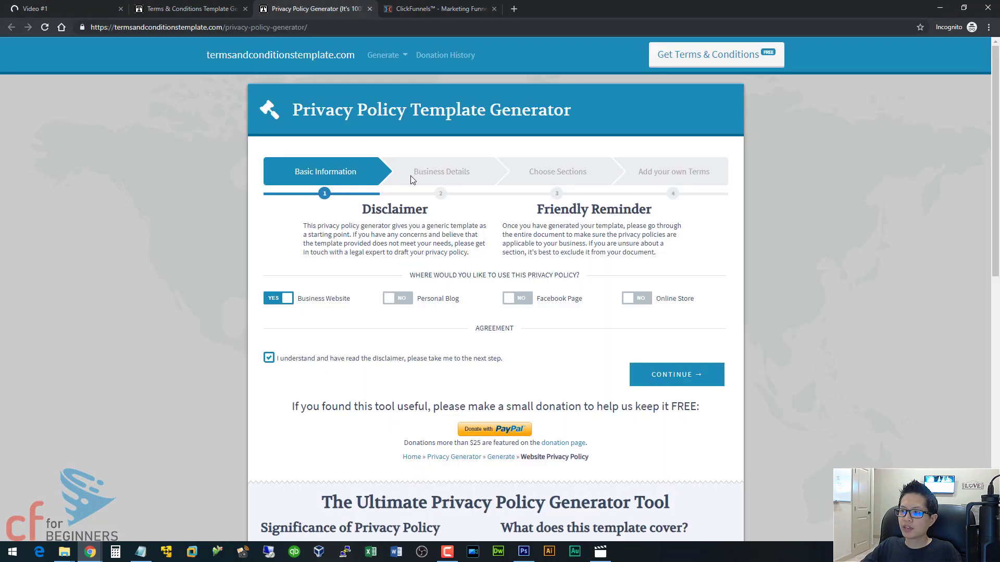
- Switch back to the Footer Pages funnel overview in ClickFunnels
left_click(417, 9)
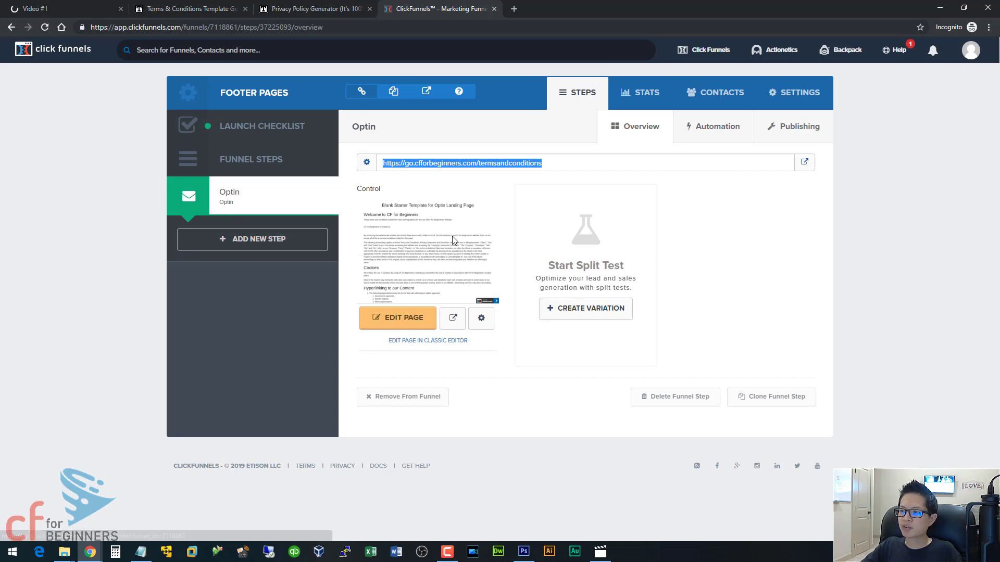
- Save the Video #1 footer as a personal template named 'footer area', then start deleting it
left_click(67, 4)
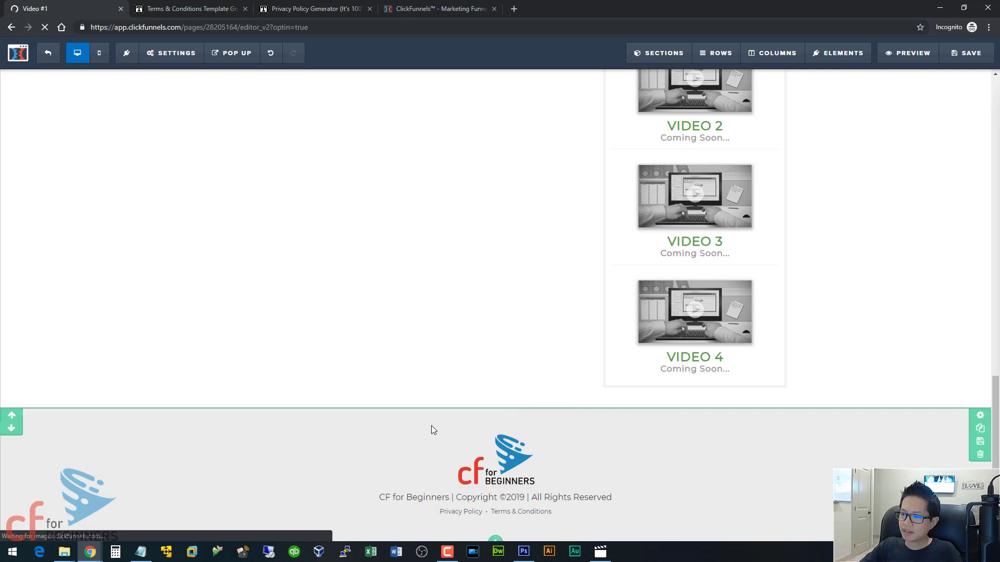
left_click(980, 445)
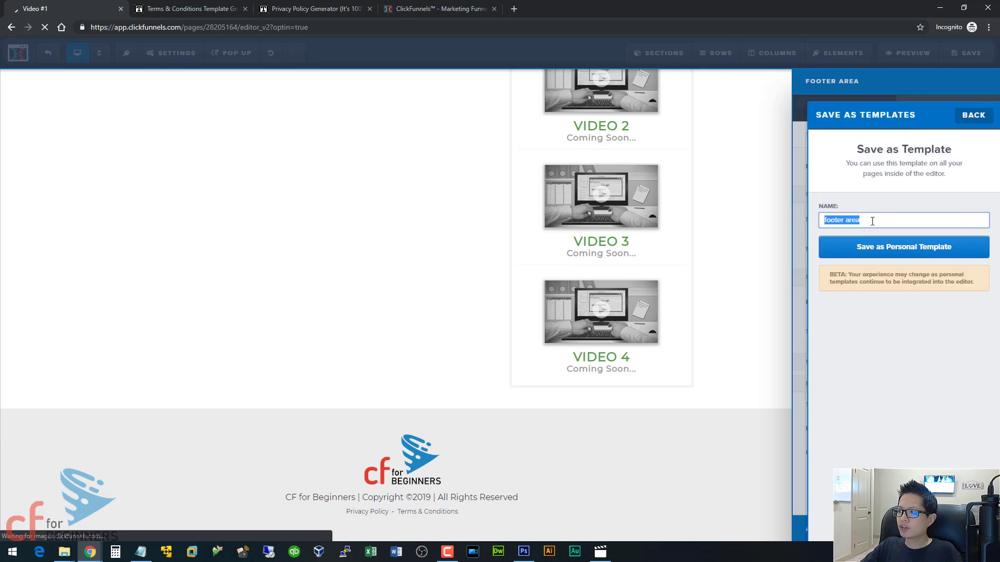
left_click(875, 220)
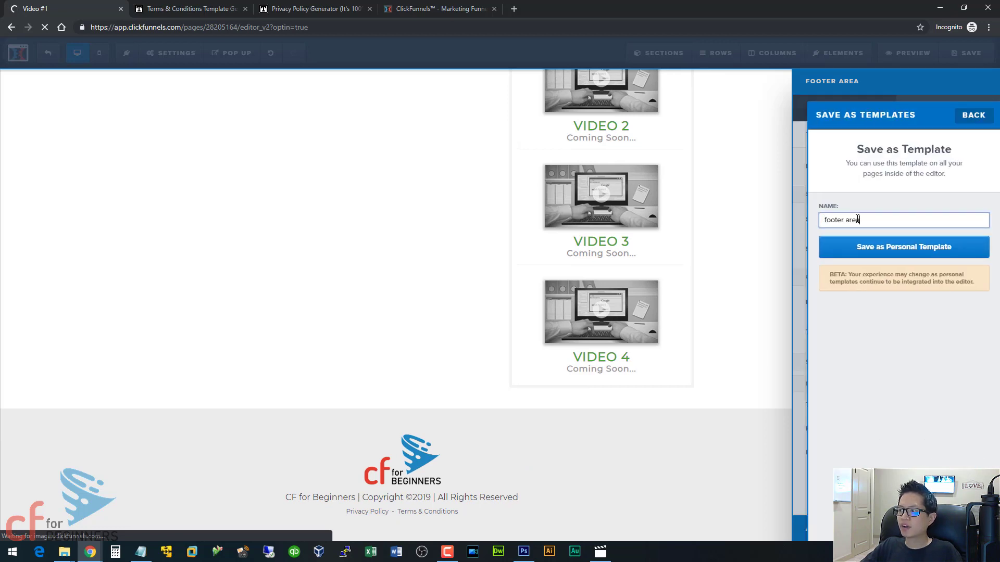
left_click(867, 248)
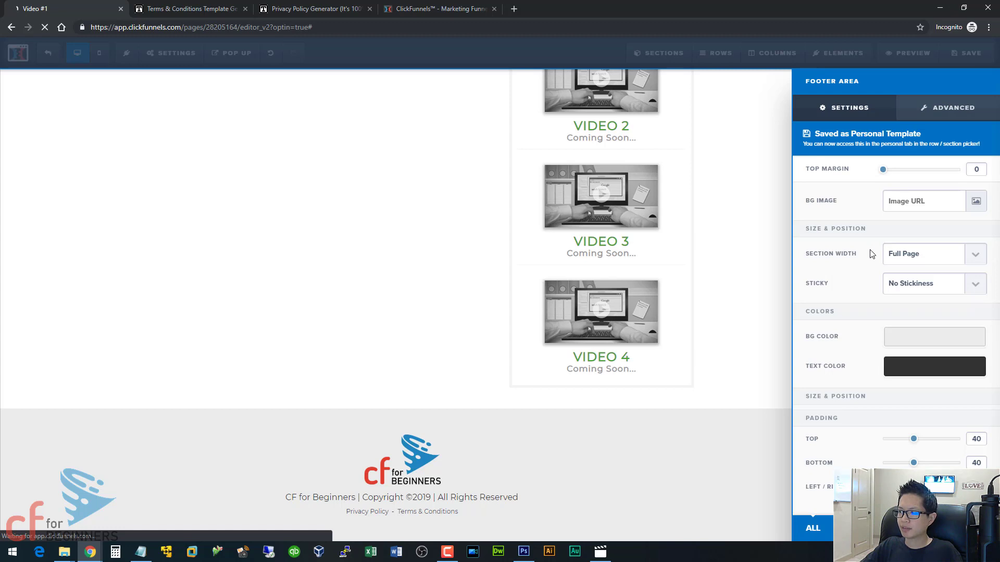
left_click(764, 245)
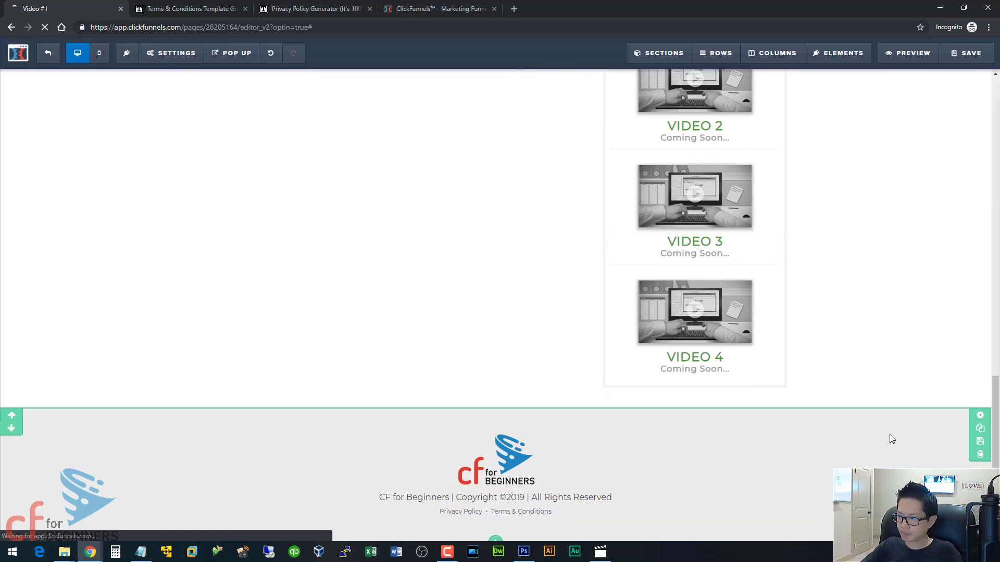
left_click(980, 454)
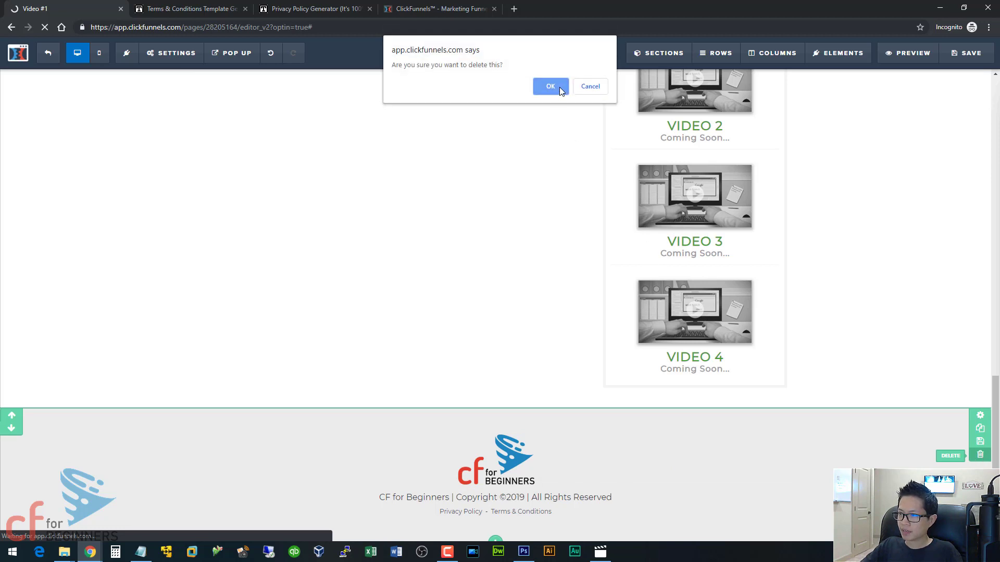
- Delete the footer and insert the saved 'footer area' section at the page bottom
left_click(559, 86)
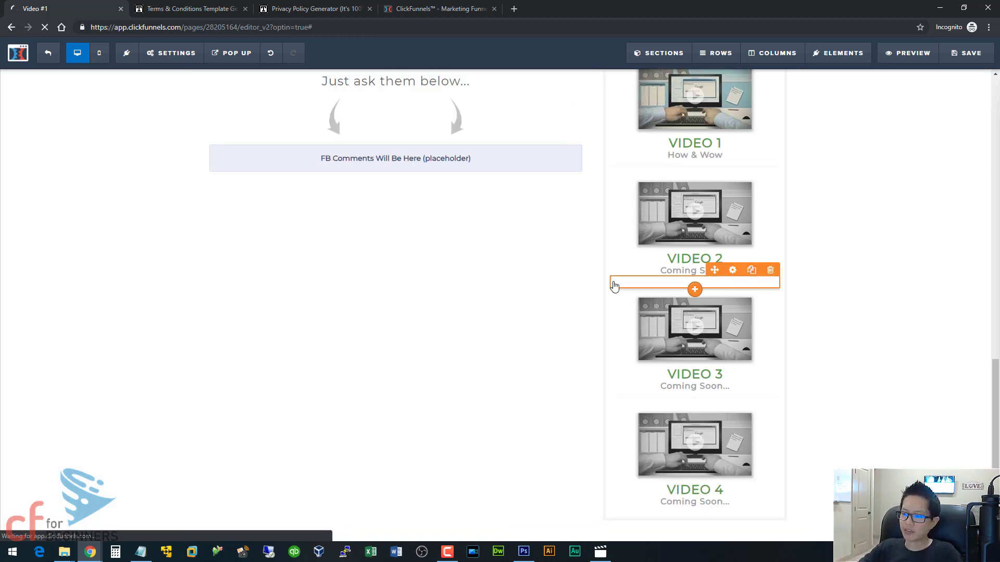
scroll(783, 365, "down", 1)
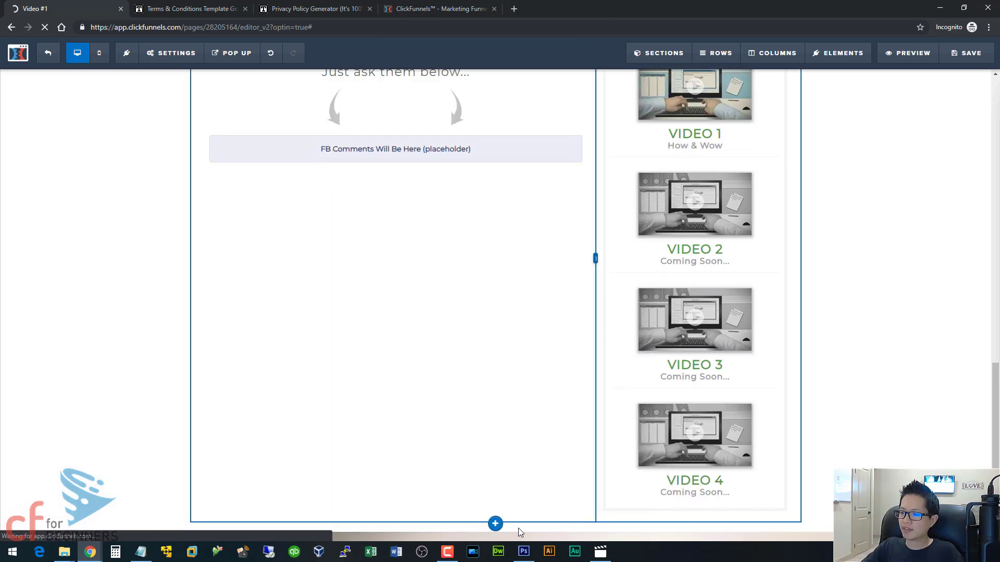
left_click(495, 535)
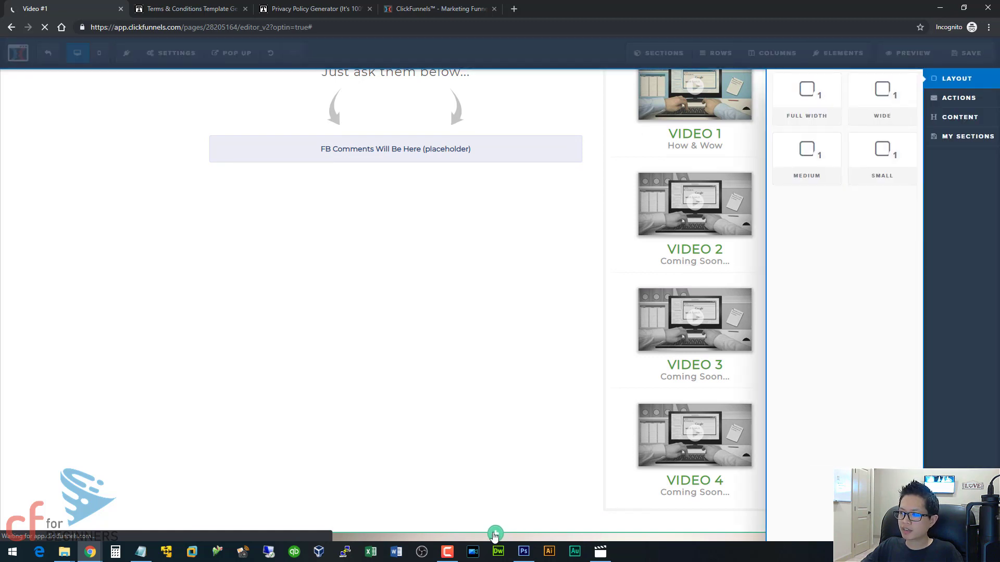
left_click(958, 139)
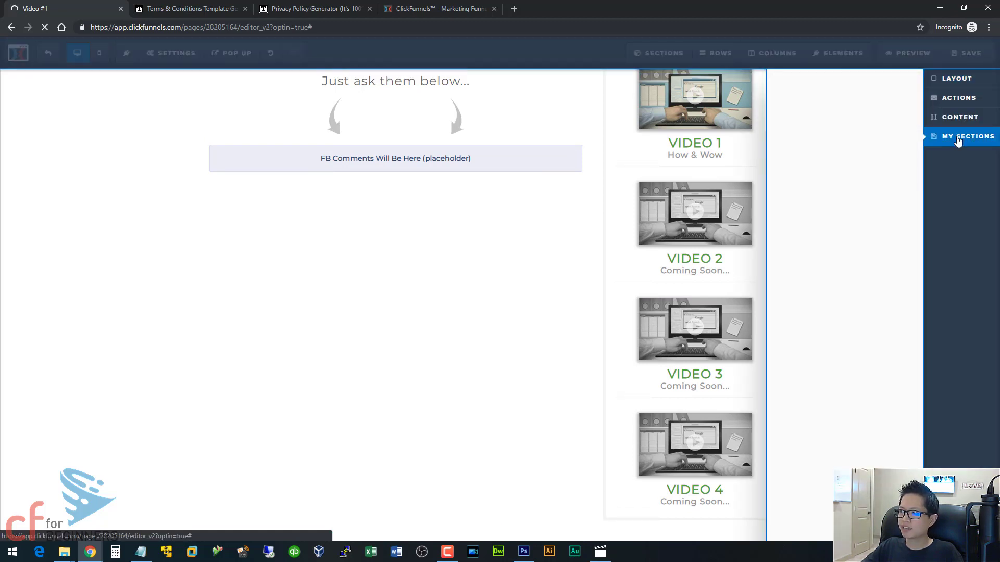
left_click(814, 83)
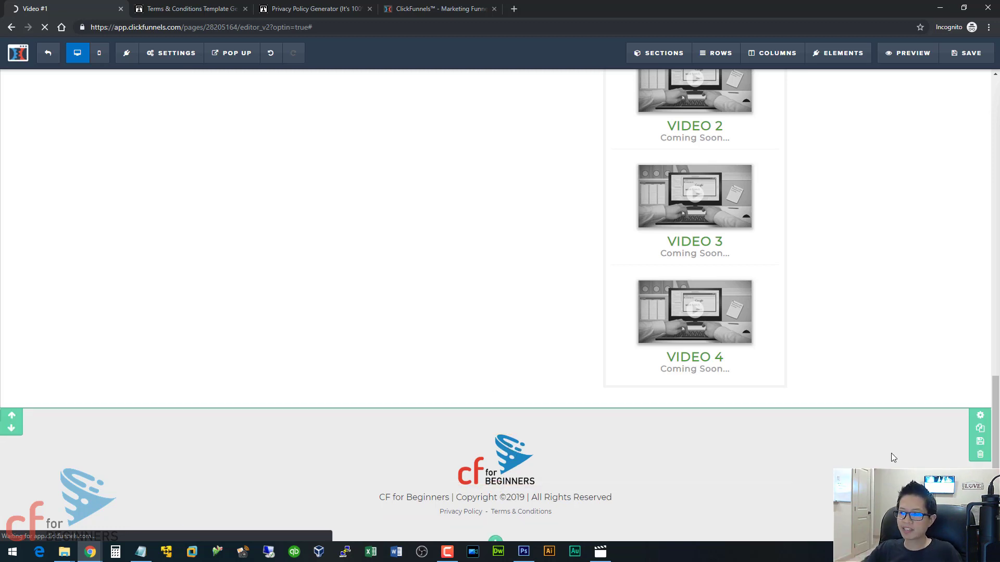
scroll(833, 307, "up", 15)
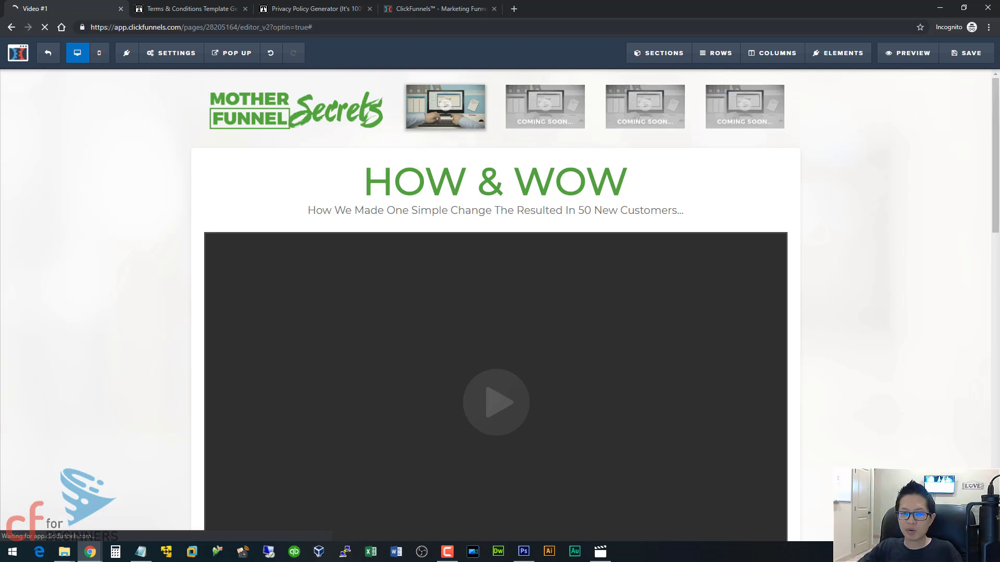
- Copy the three-line Facebook disclaimer from Notepad and return to the browser
key("alt+Tab")
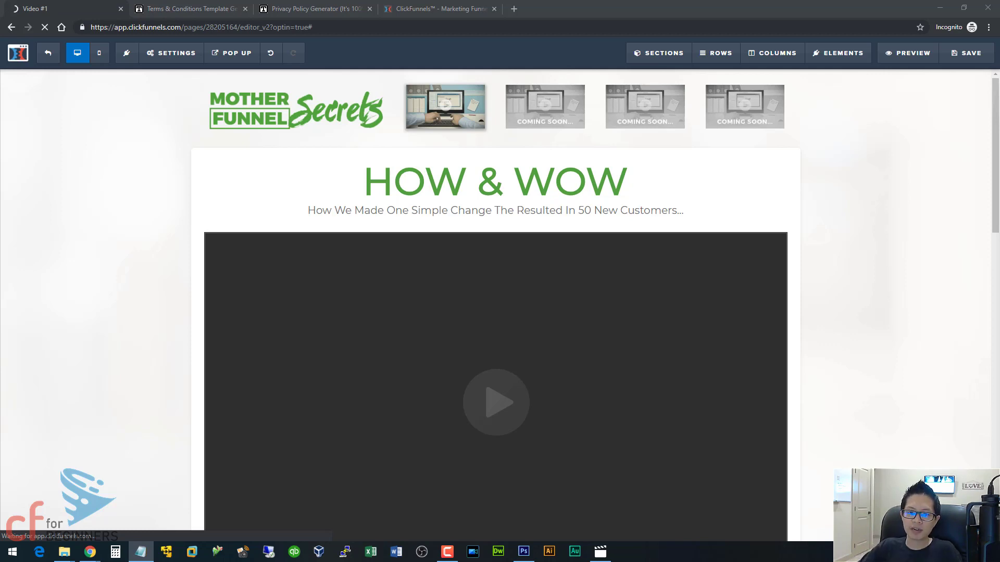
left_click_drag(0, 285, 357, 244)
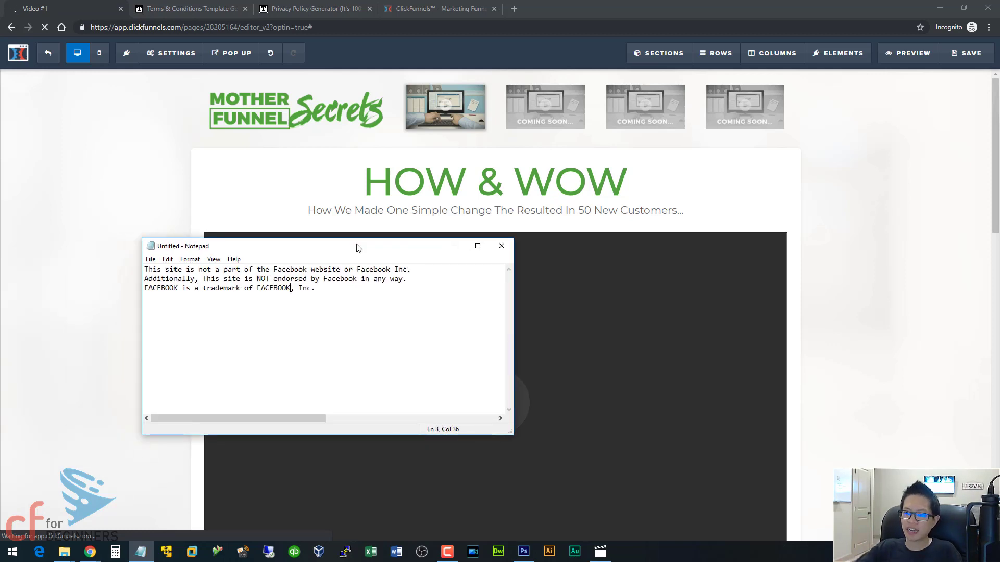
key("ctrl+a")
left_click(364, 311)
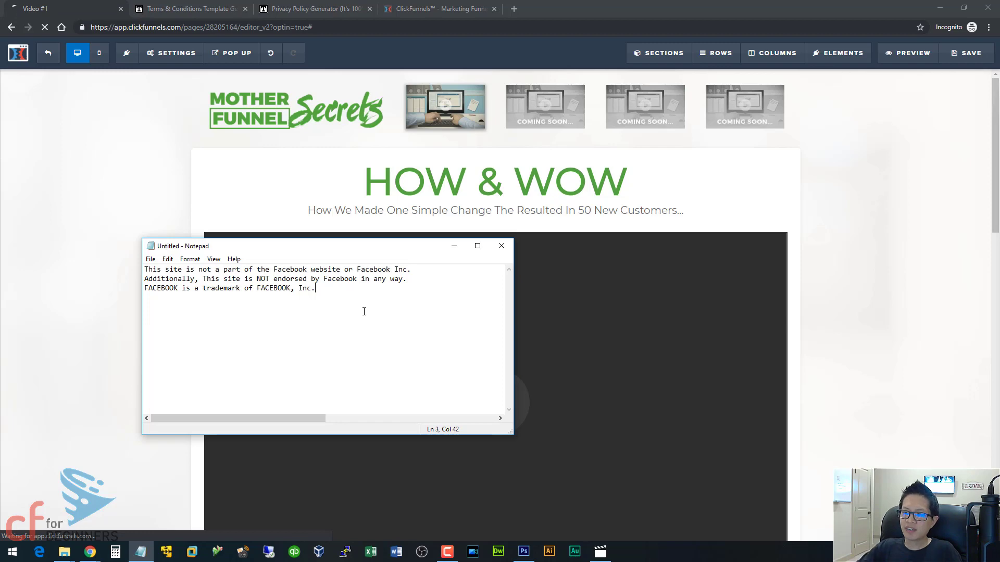
left_click_drag(364, 311, 146, 269)
key("ctrl+c")
left_click(861, 360)
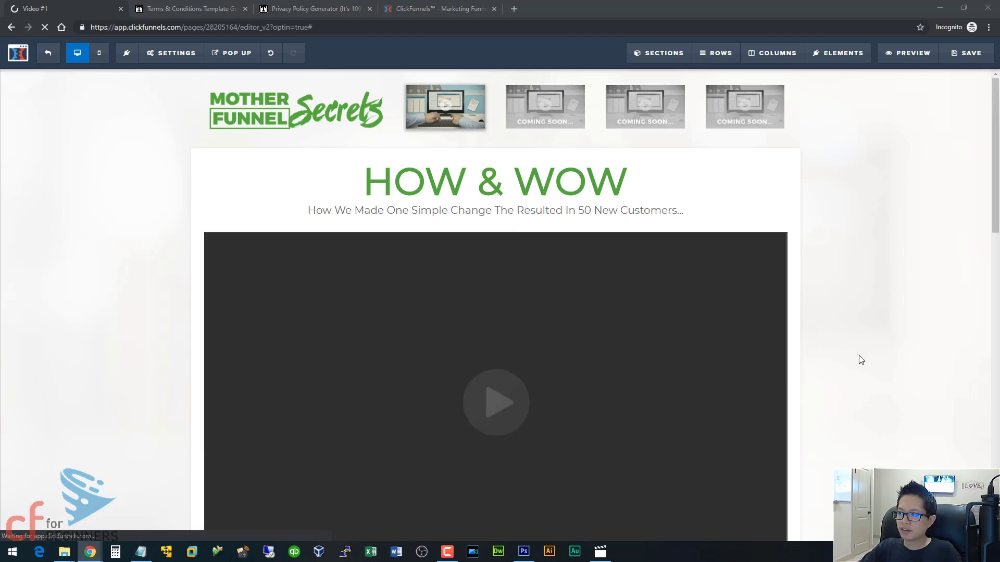
- Add a new text paragraph element to the Video #1 footer
scroll(995, 248, "down", 15)
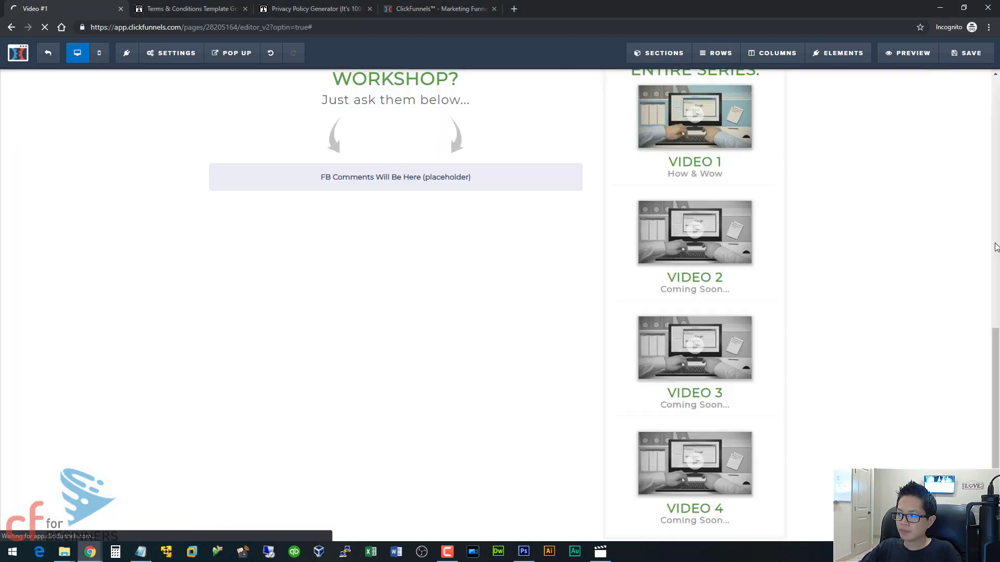
scroll(992, 251, "up", 5)
left_click_drag(995, 271, 995, 411)
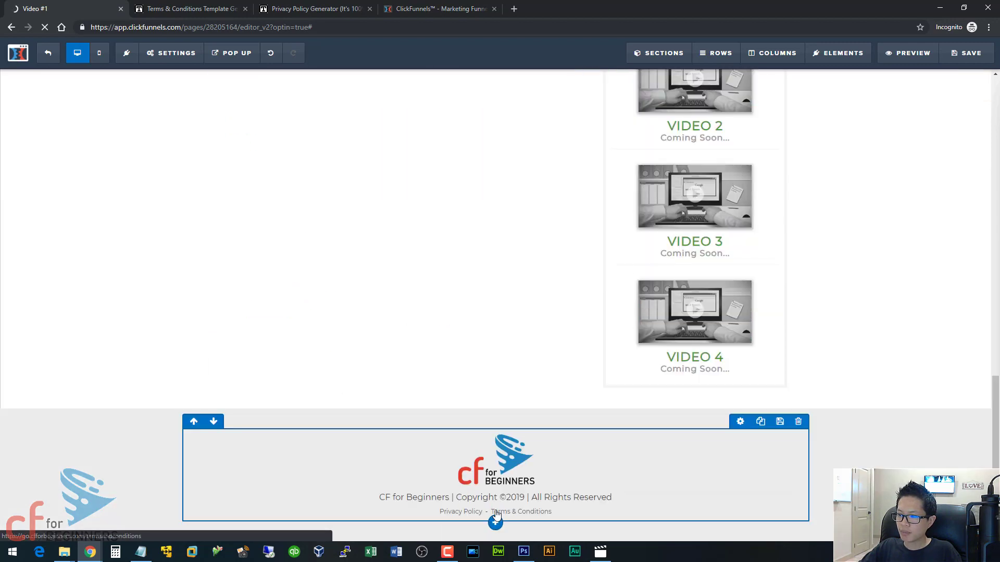
left_click(497, 518)
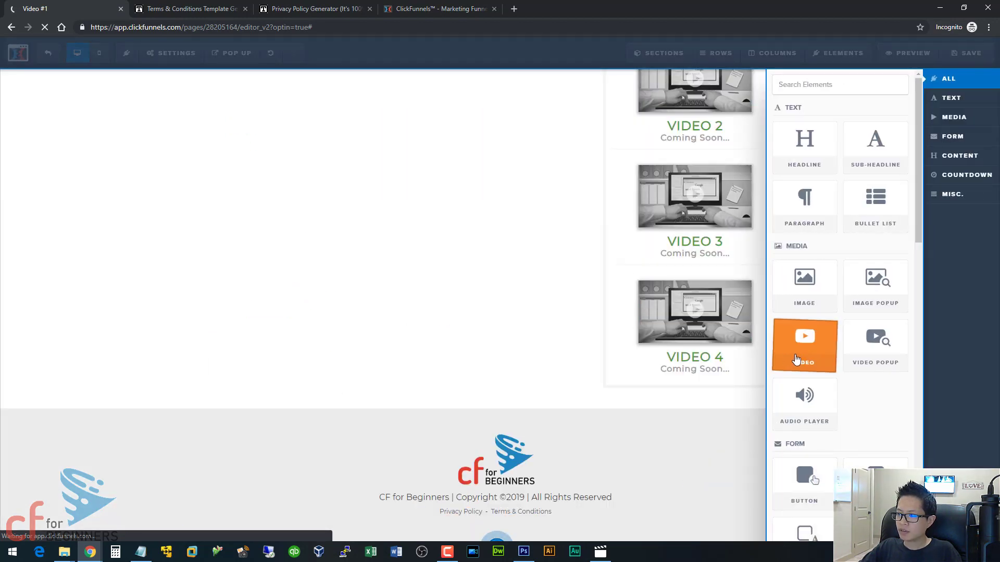
- Replace the Lorem ipsum placeholder with the pasted Facebook disclaimer, removing the leftover 'Lorem'
left_click(543, 492)
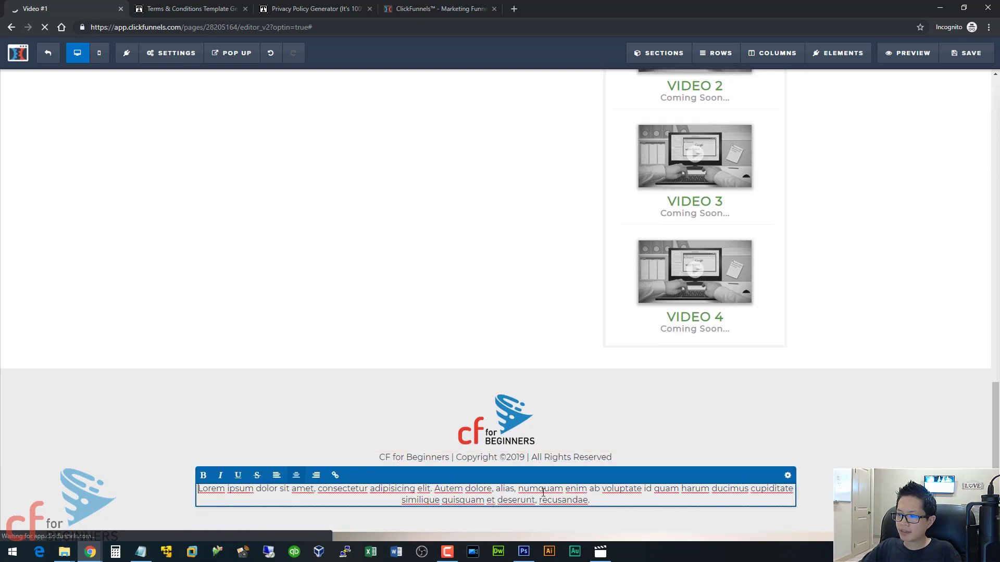
left_click_drag(589, 500, 233, 488)
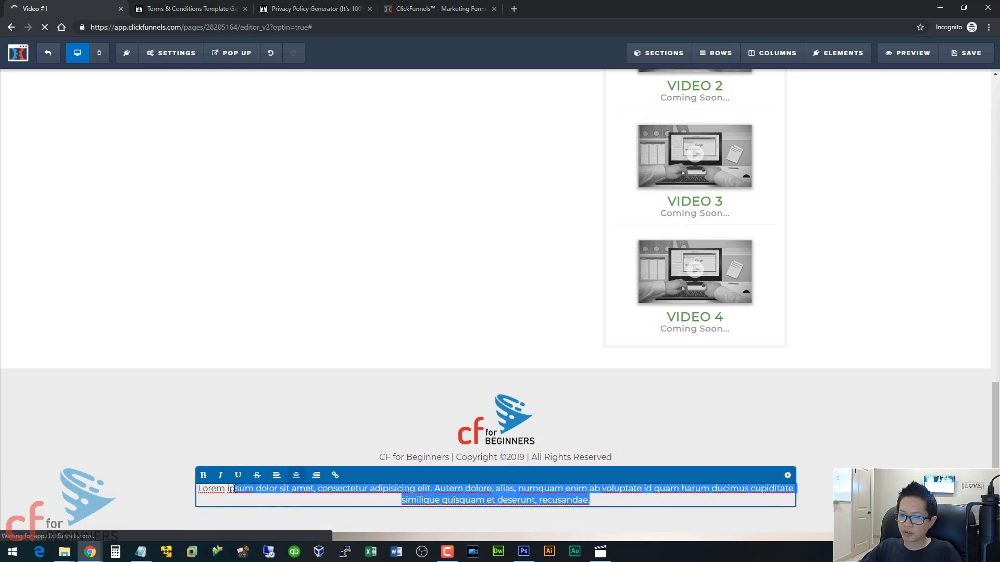
key("ctrl+v")
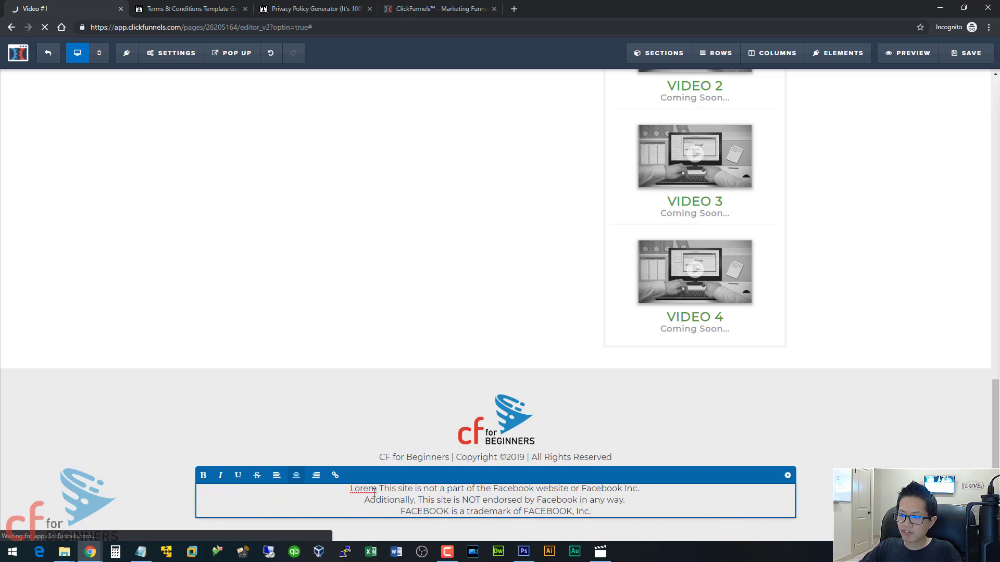
double_click(374, 492)
left_click(331, 479)
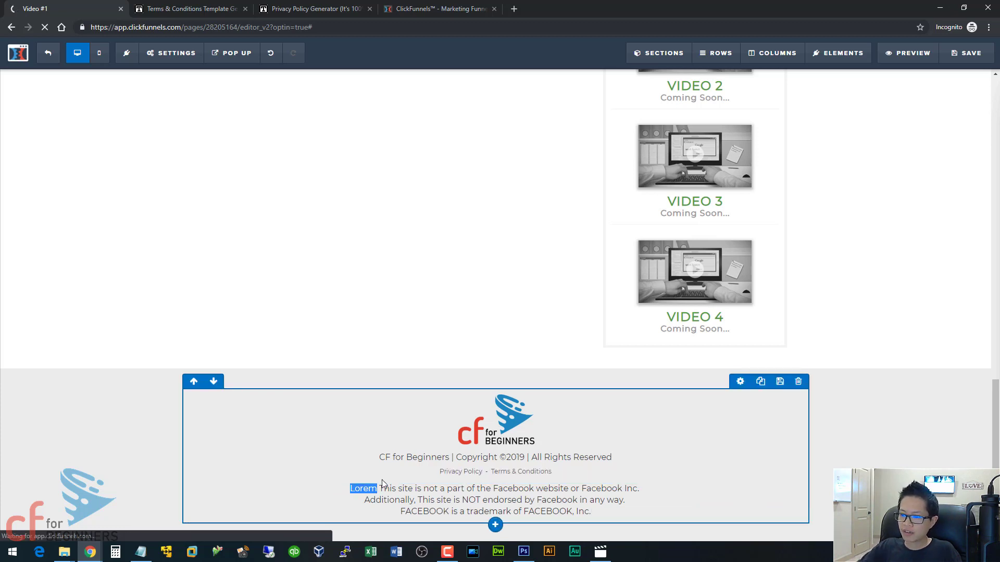
left_click(368, 490)
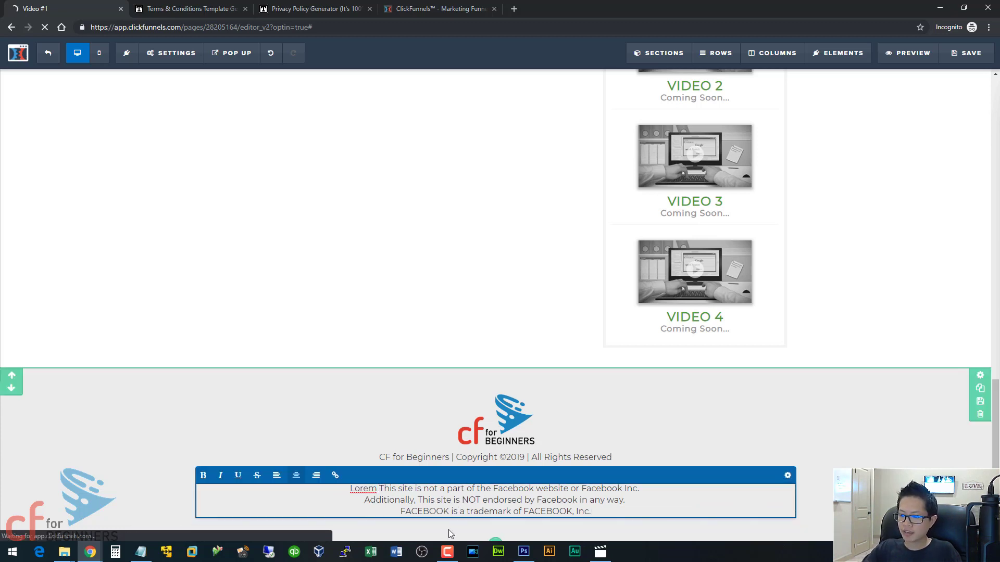
key("BackSpace")
key("BackSpace")
key("BackSpace")
key("BackSpace")
key("BackSpace")
key("BackSpace")
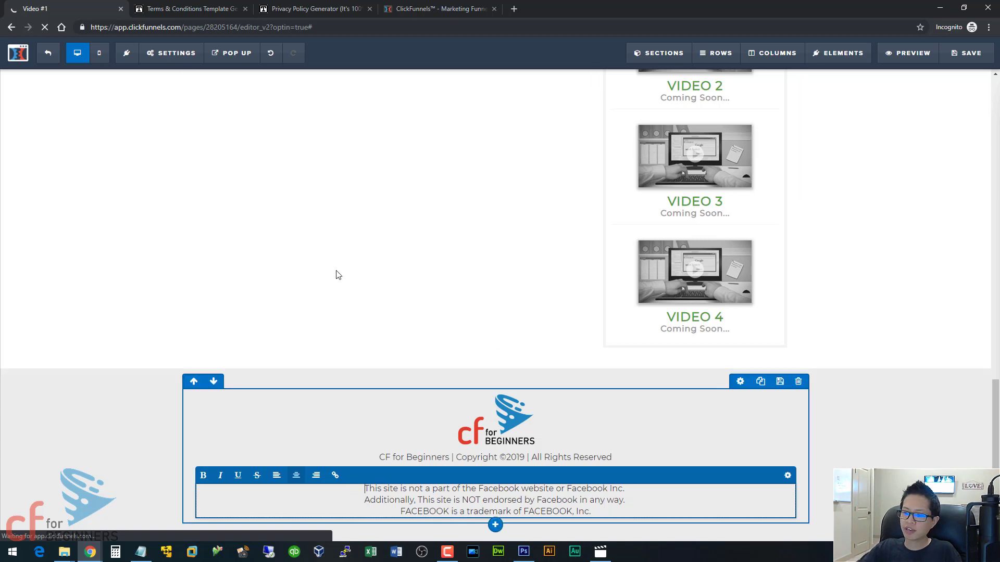
left_click(339, 272)
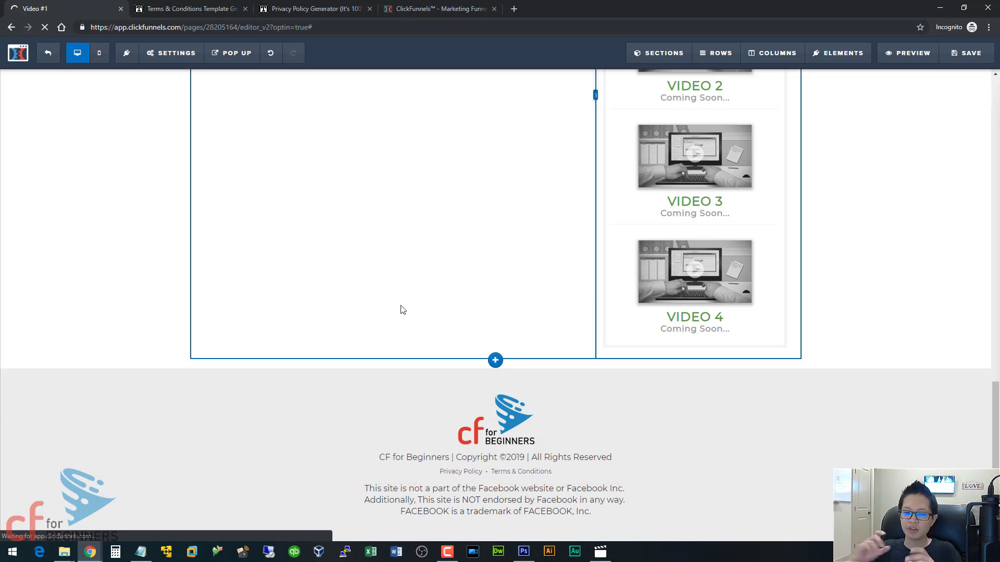